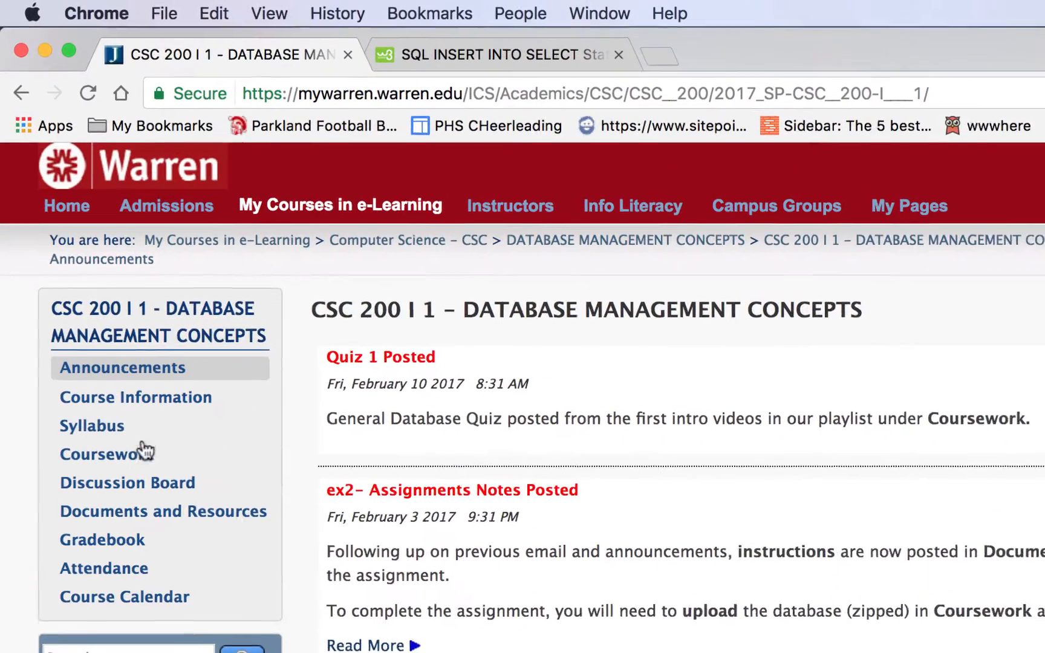
- Open the ex3 - pirates1982-pitchers exercise in the course's Coursework and read through its instructions and attached files
{"action": "left_click", "coordinate": [93, 313]}
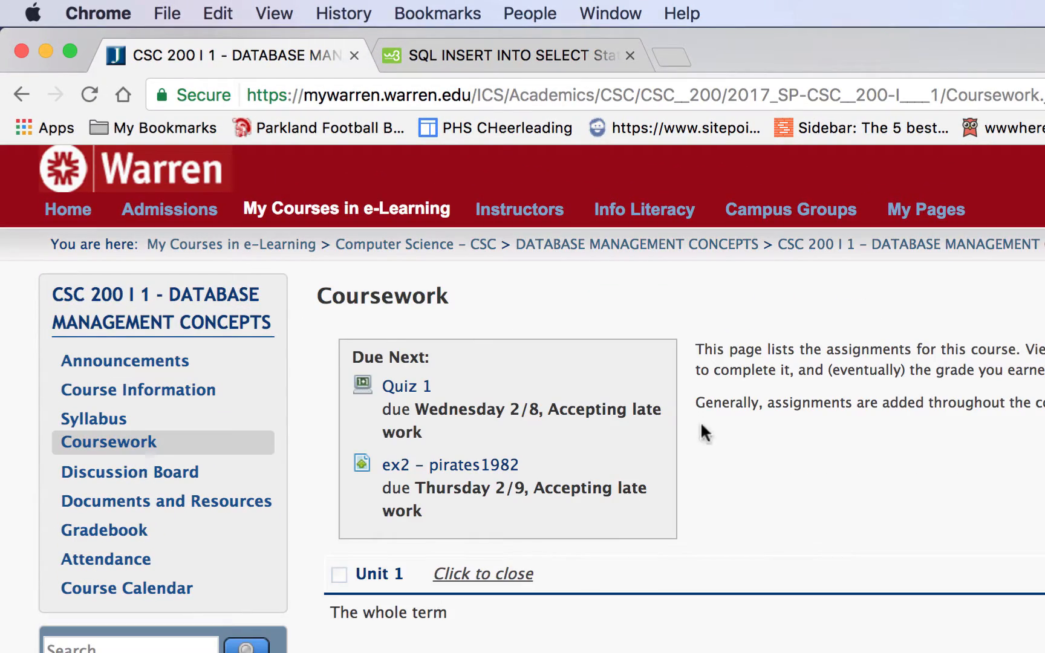
{"action": "scroll", "coordinate": [698, 615], "scroll_direction": "down", "scroll_amount": 12}
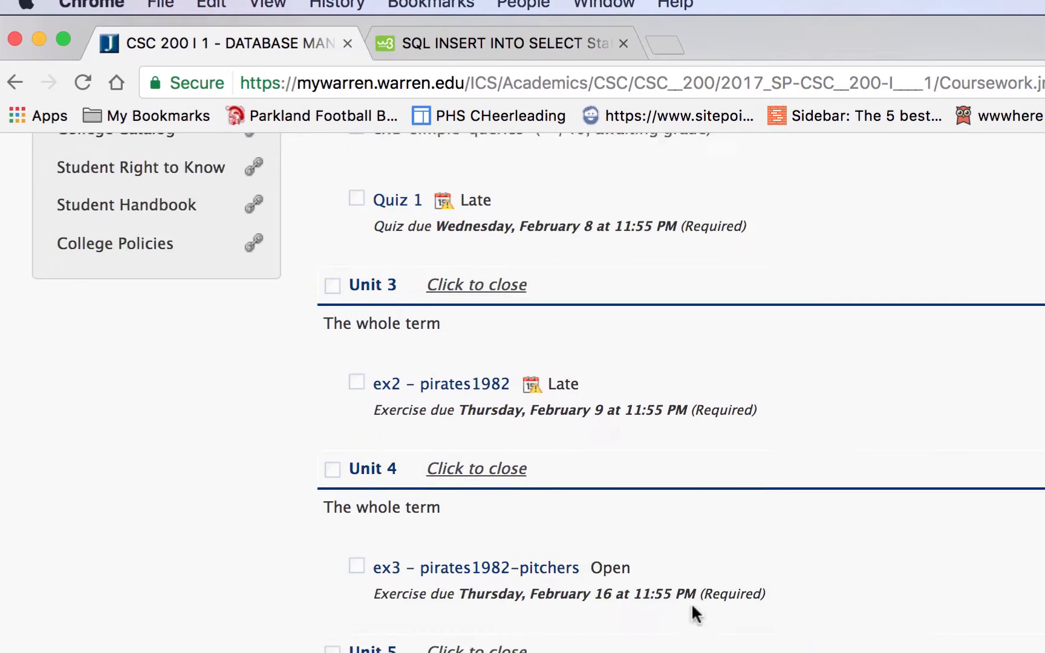
{"action": "left_click", "coordinate": [563, 568]}
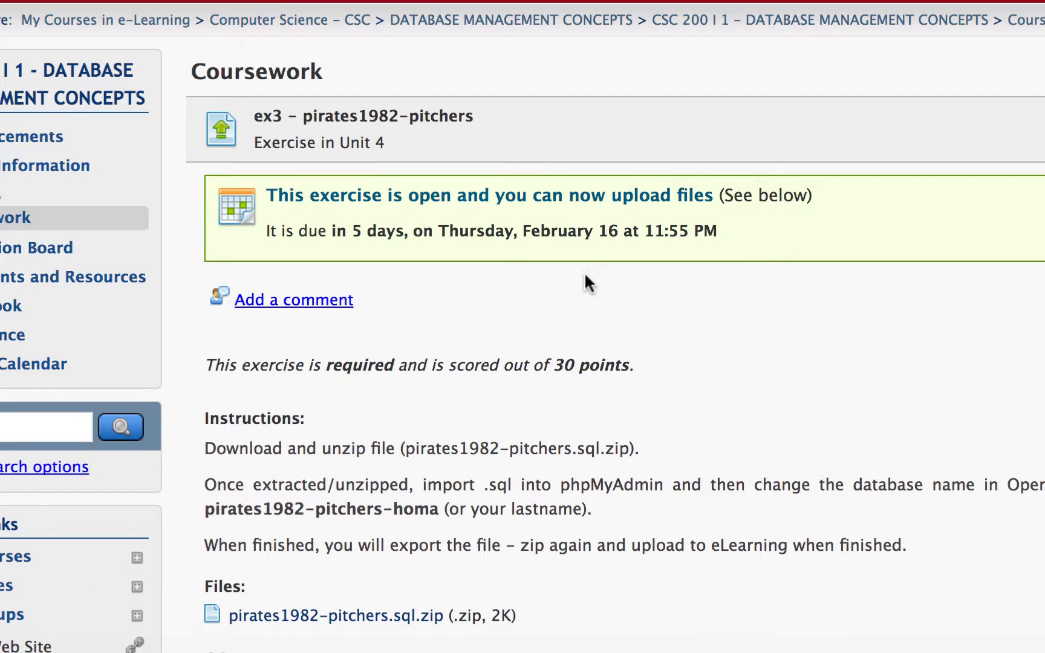
{"action": "scroll", "coordinate": [586, 280], "scroll_direction": "down", "scroll_amount": 5}
{"action": "scroll", "coordinate": [585, 279], "scroll_direction": "down", "scroll_amount": 1}
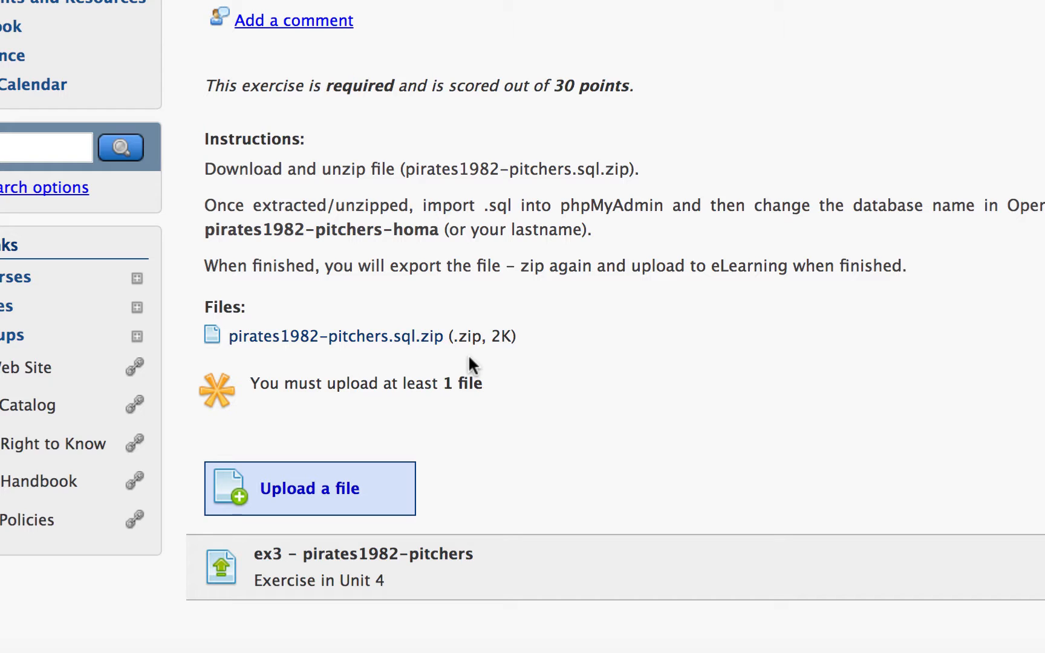
- Save pirates1982-pitchers.sql.zip from the exercise into the Notes folder, unzip it and select the extracted pirates1982-pitchers.sql
{"action": "right_click", "coordinate": [402, 334]}
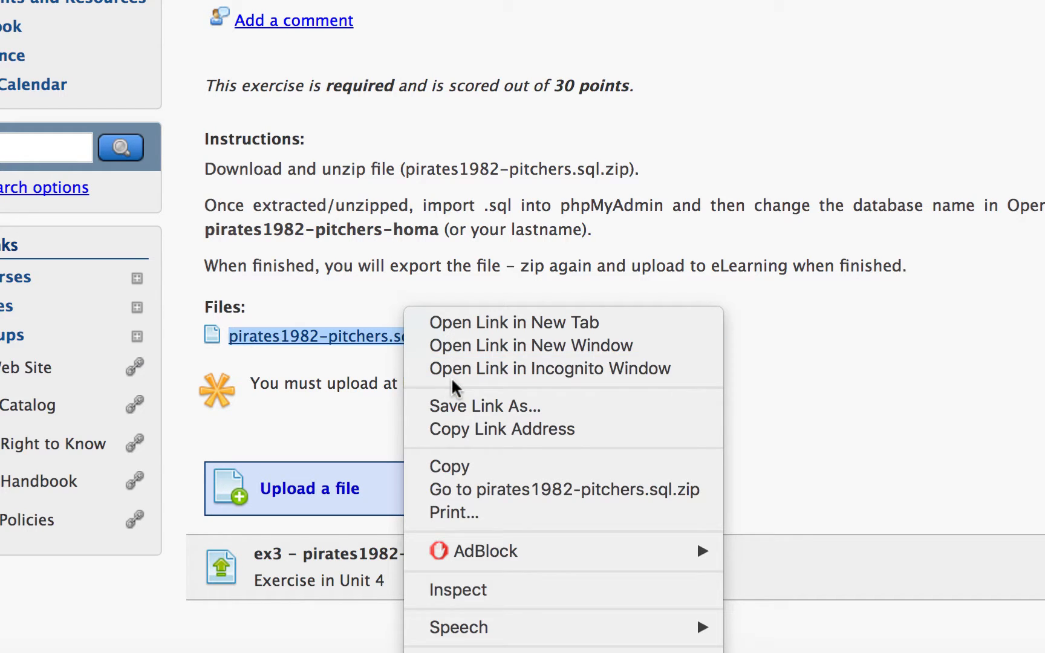
{"action": "left_click", "coordinate": [454, 406]}
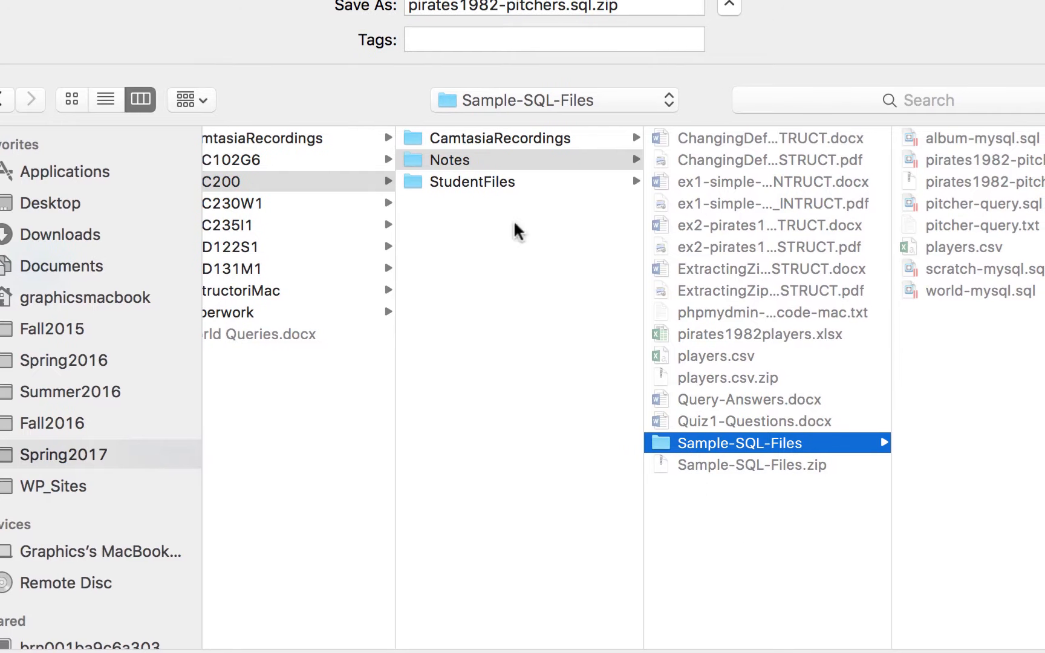
{"action": "left_click", "coordinate": [471, 159]}
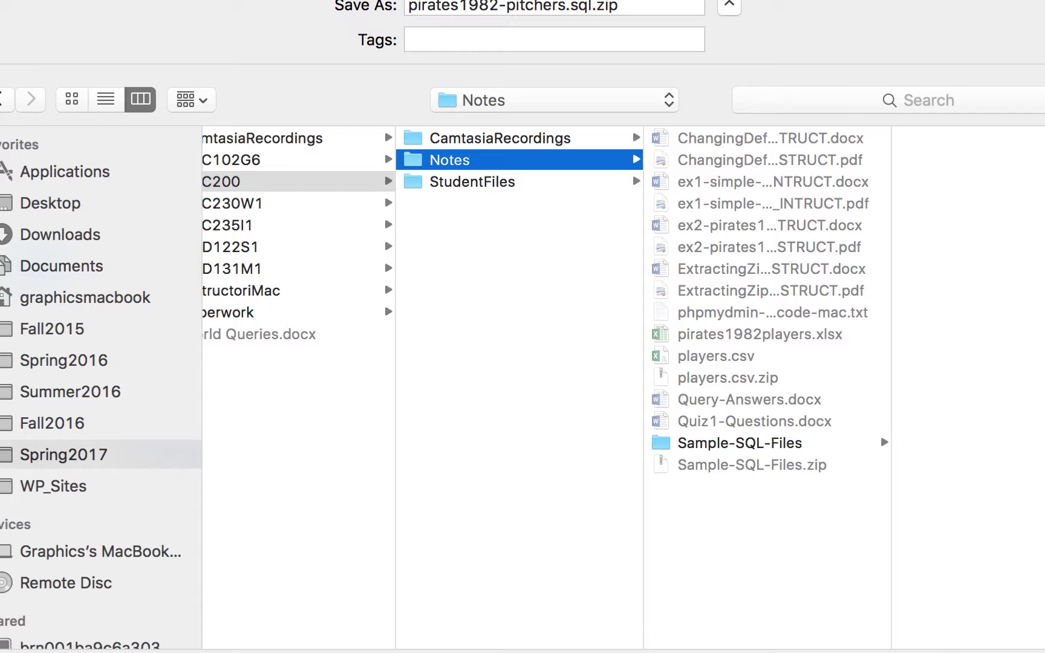
{"action": "left_click", "coordinate": [1042, 652]}
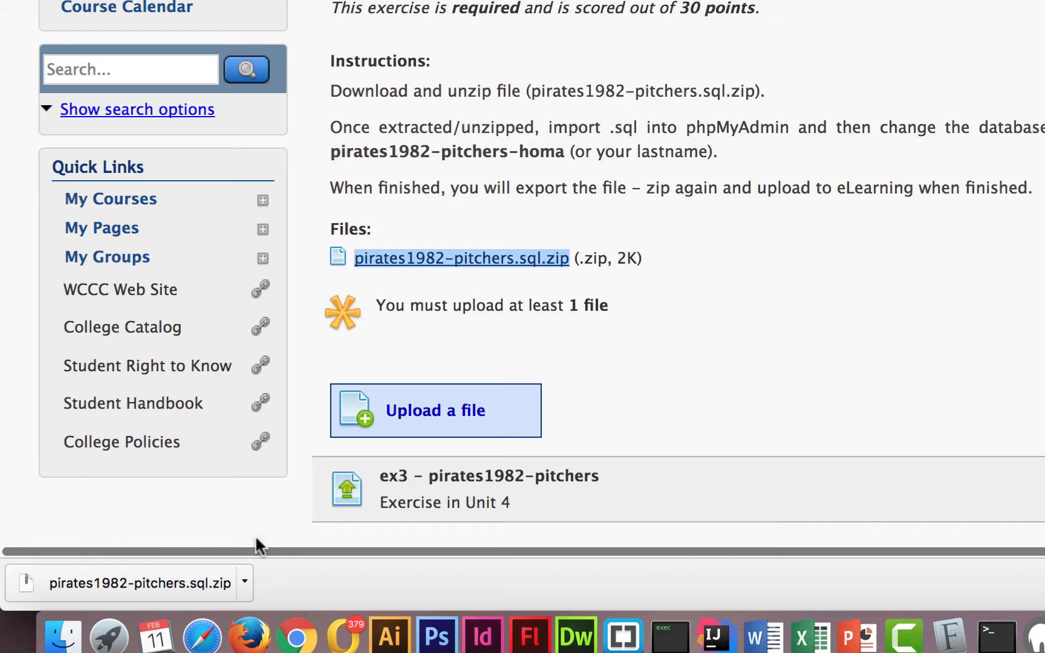
{"action": "left_click", "coordinate": [166, 579]}
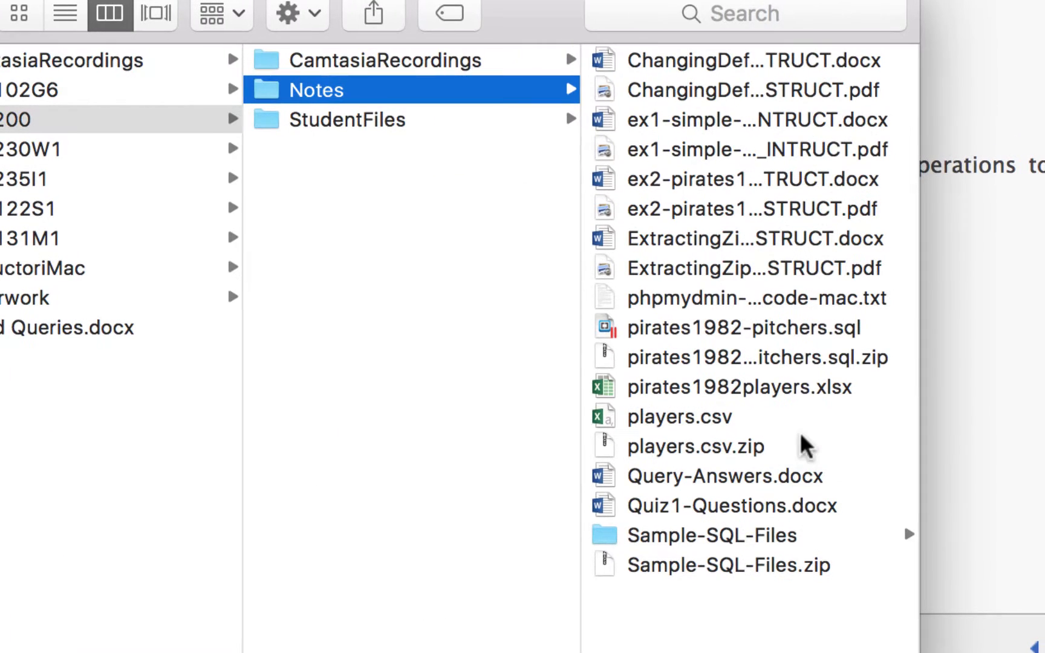
{"action": "left_click", "coordinate": [736, 330]}
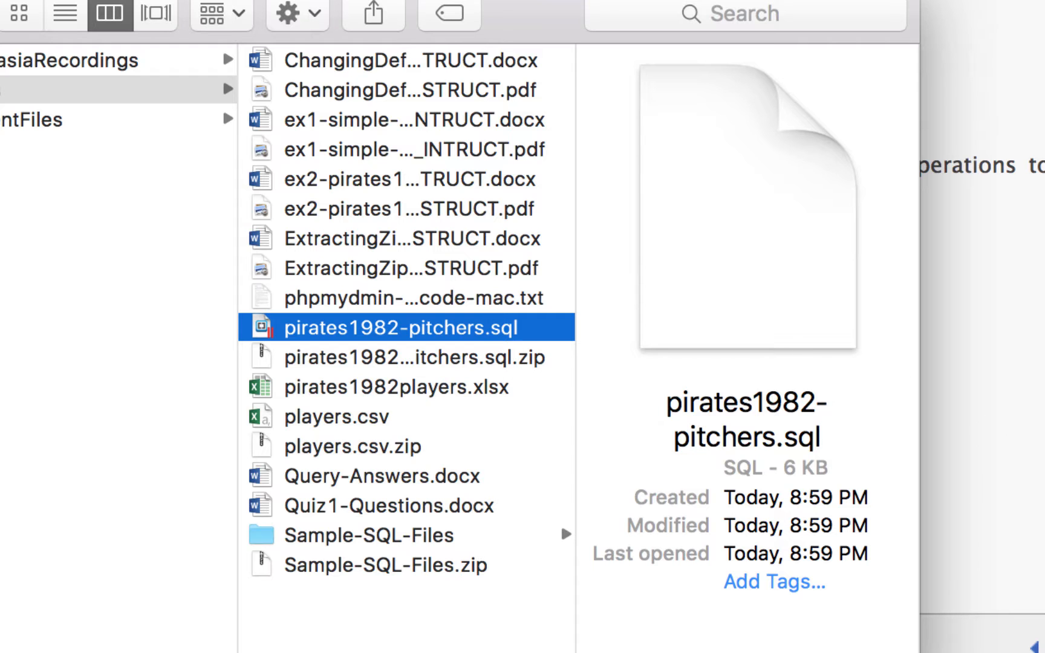
- Switch to MAMP, open its WebStart page and launch phpMyAdmin from there
{"action": "left_click", "coordinate": [807, 651]}
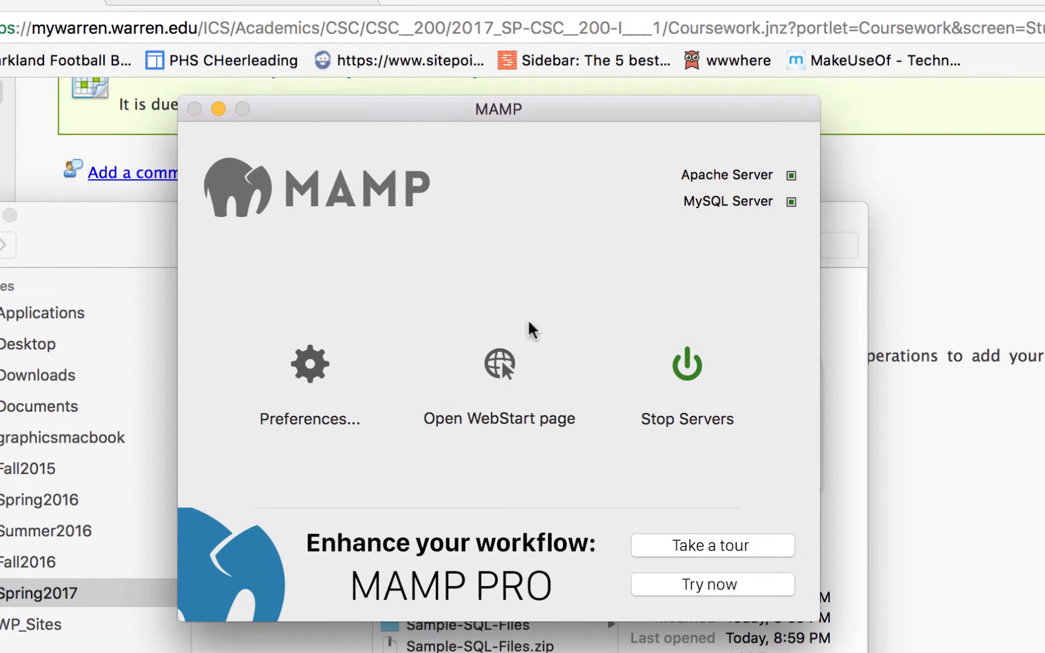
{"action": "left_click", "coordinate": [499, 362]}
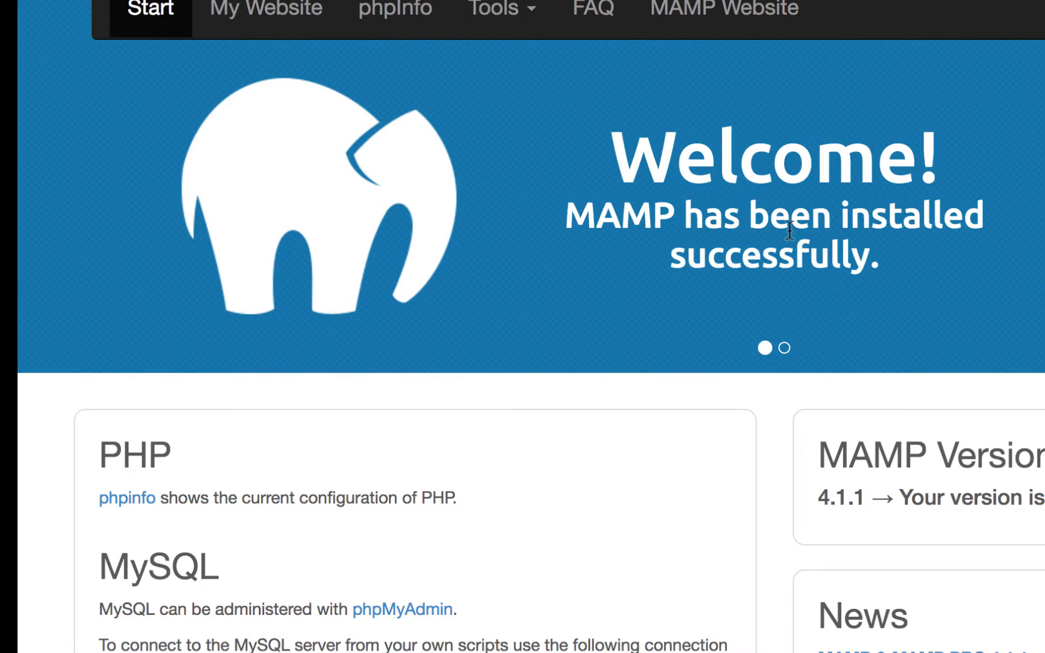
{"action": "left_click", "coordinate": [433, 612]}
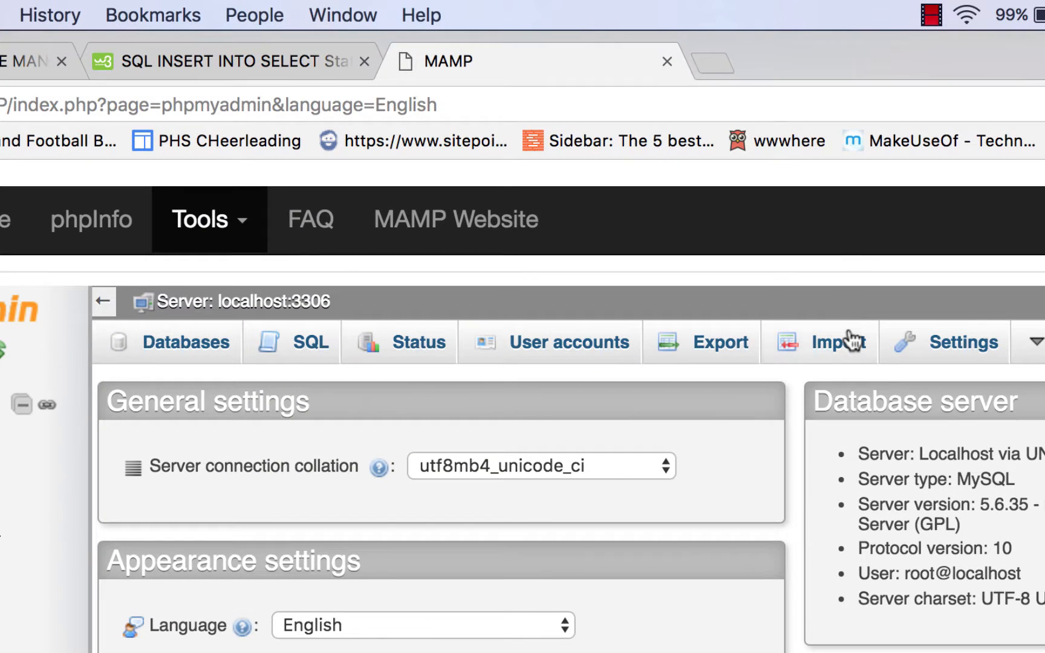
- Import pirates1982-pitchers.sql from the Notes folder into the server with the default import settings
{"action": "left_click", "coordinate": [853, 342]}
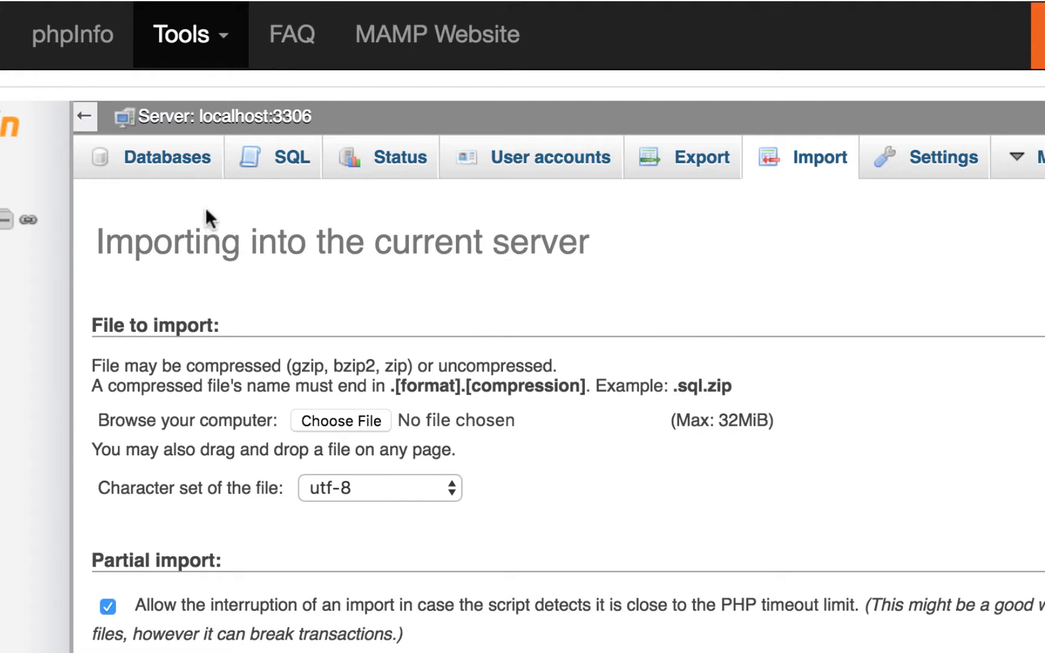
{"action": "left_click", "coordinate": [177, 168]}
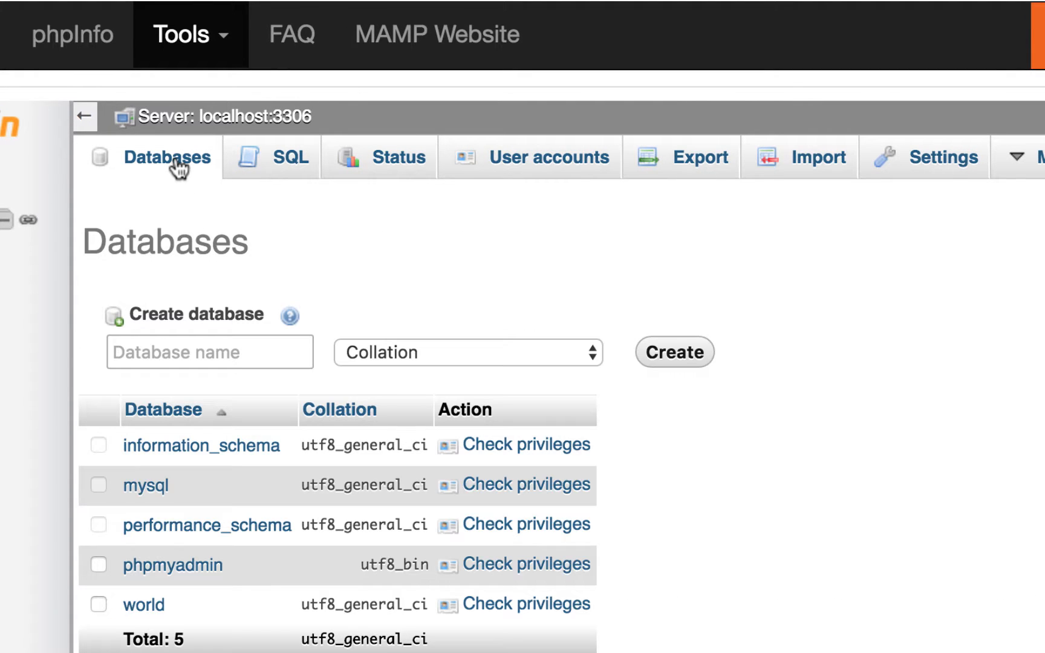
{"action": "left_click", "coordinate": [816, 168]}
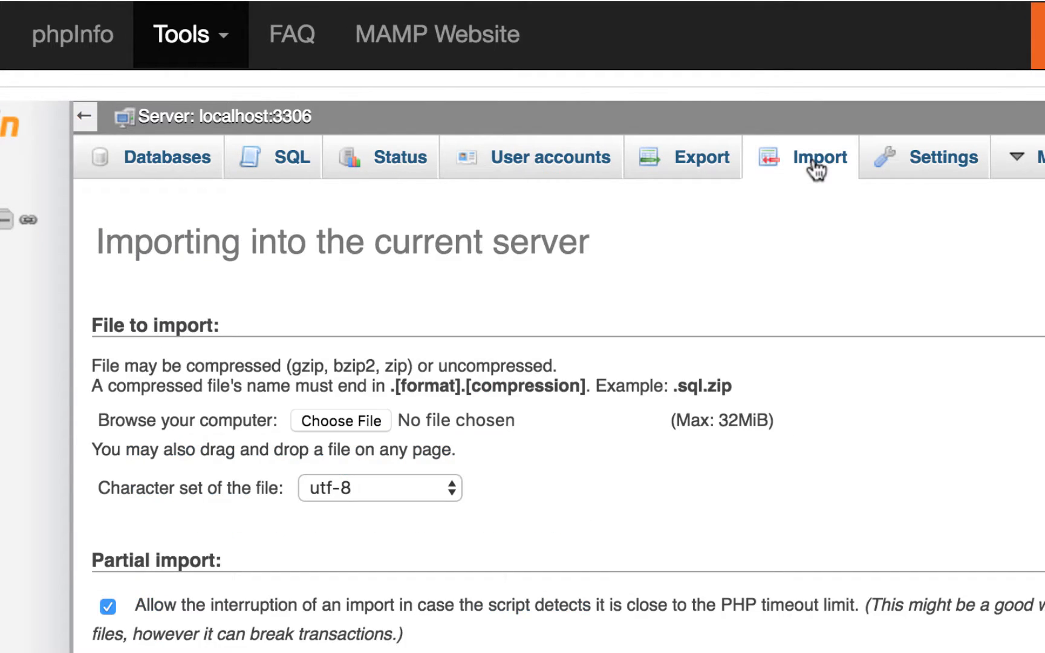
{"action": "left_click", "coordinate": [334, 418]}
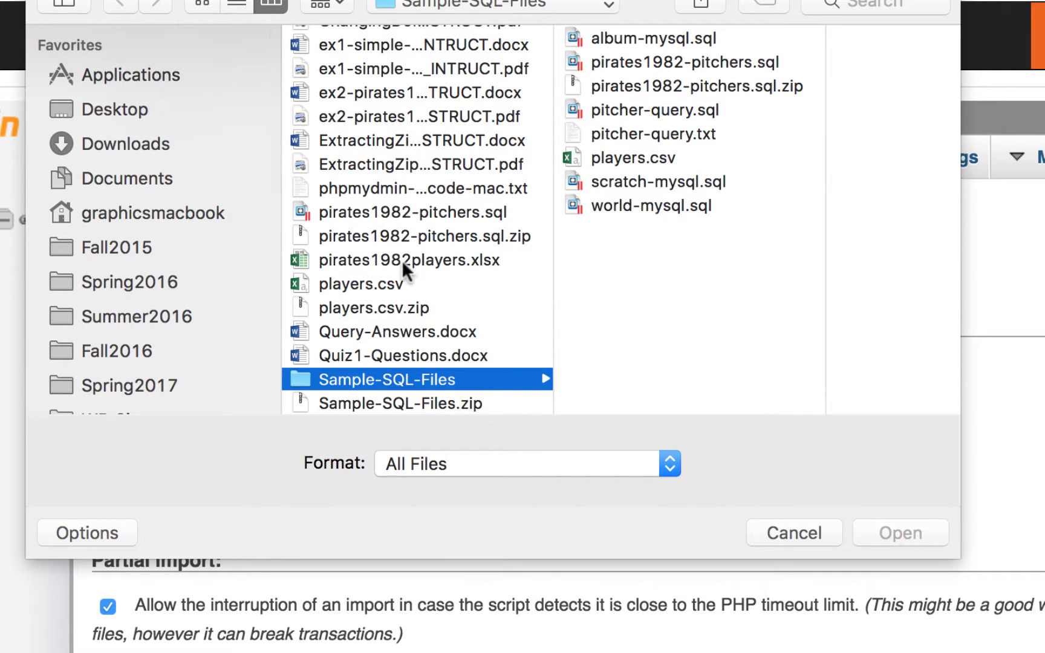
{"action": "left_click", "coordinate": [443, 211]}
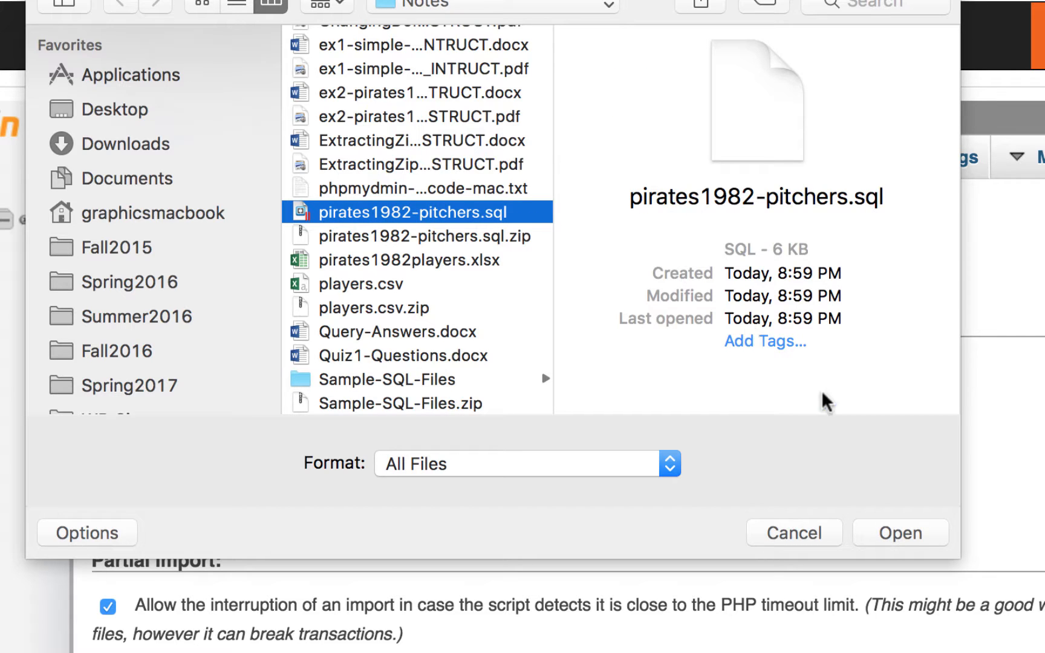
{"action": "left_click", "coordinate": [898, 531]}
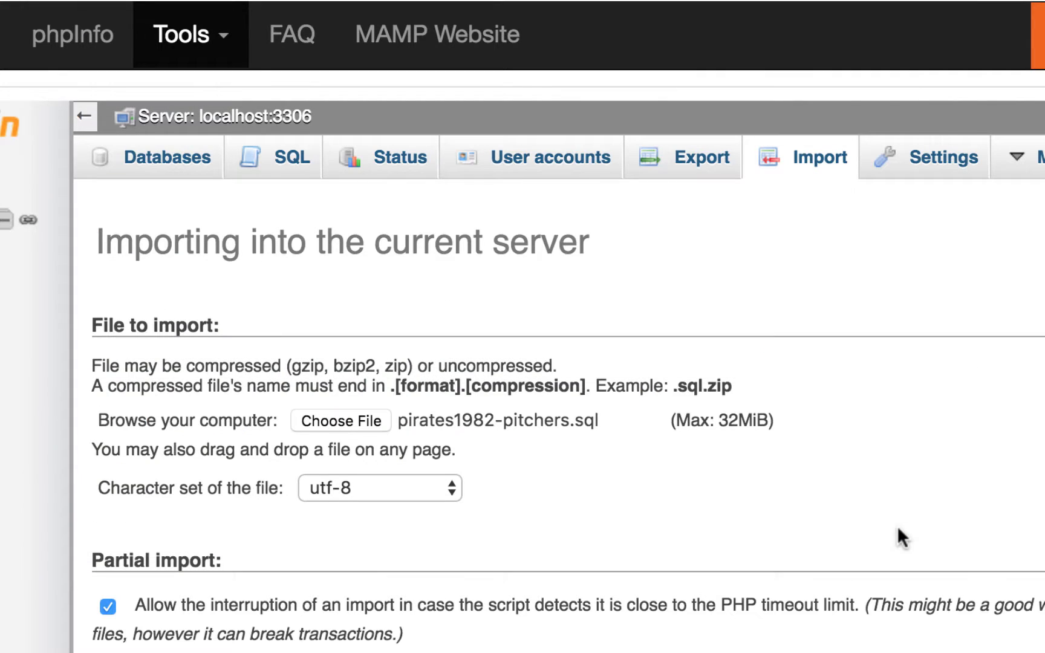
{"action": "scroll", "coordinate": [823, 414], "scroll_direction": "down", "scroll_amount": 8}
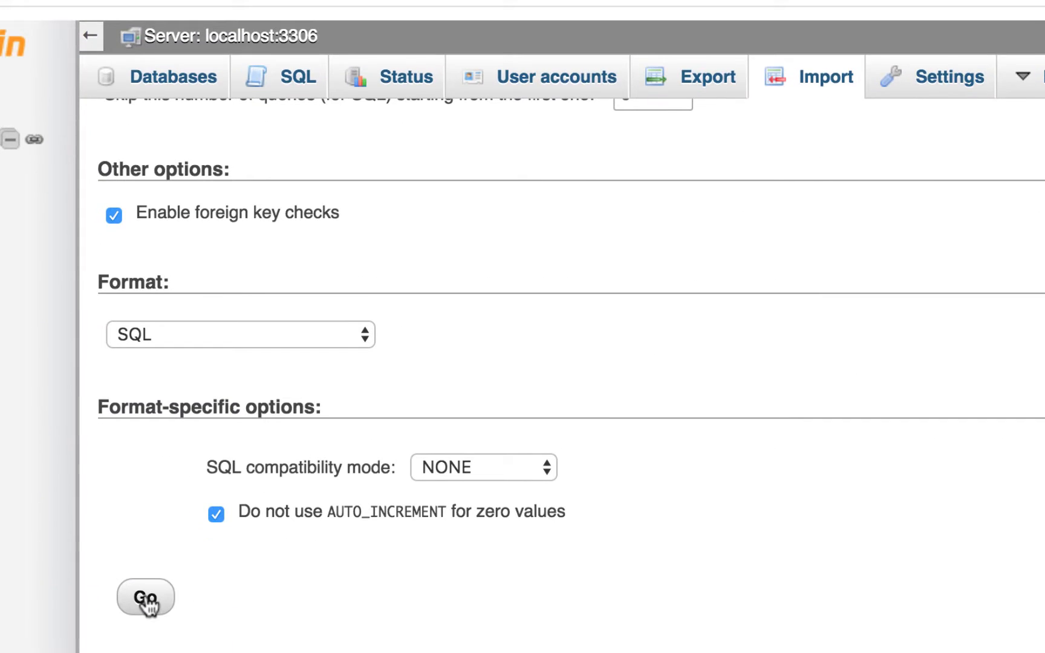
{"action": "left_click", "coordinate": [146, 601]}
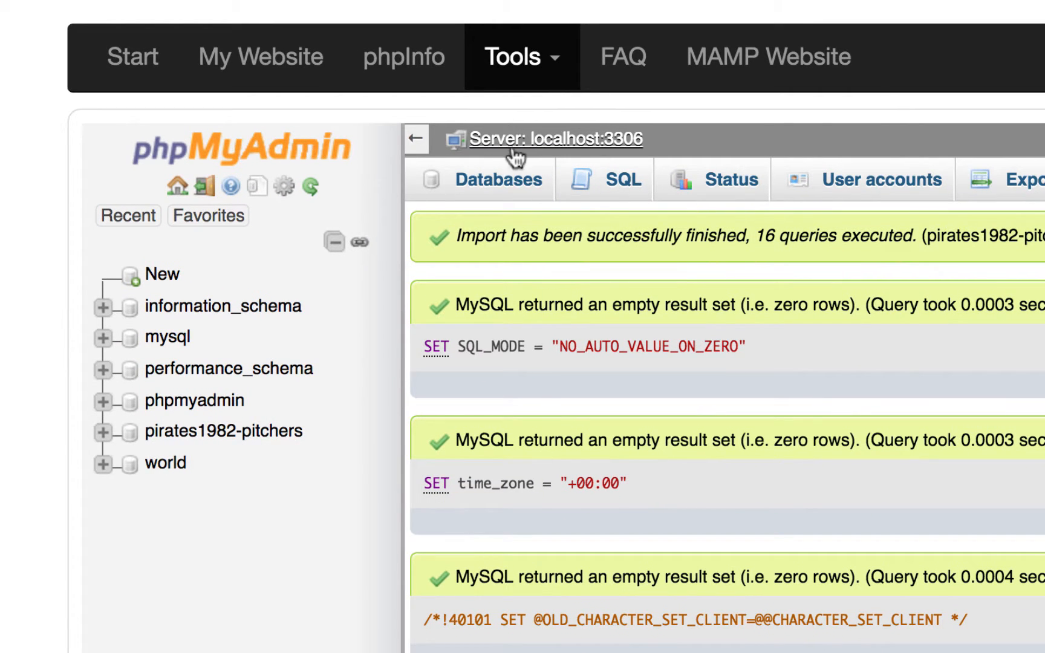
- Open the players table of the pirates1982-pitchers database and add its id, First and Last columns to the central columns
{"action": "left_click", "coordinate": [257, 442]}
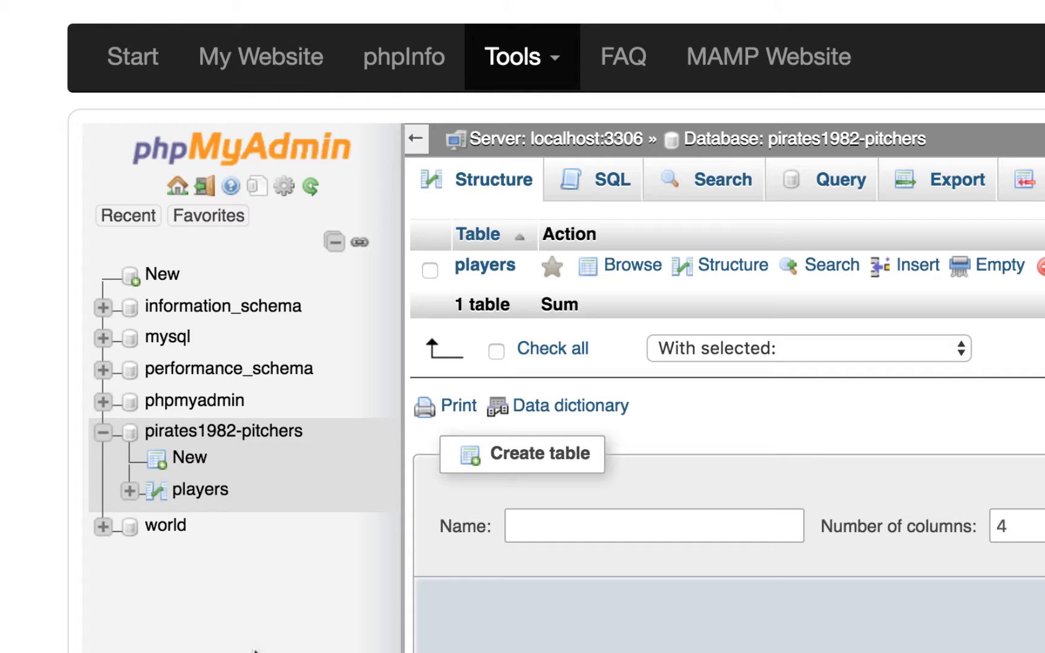
{"action": "left_click", "coordinate": [216, 493]}
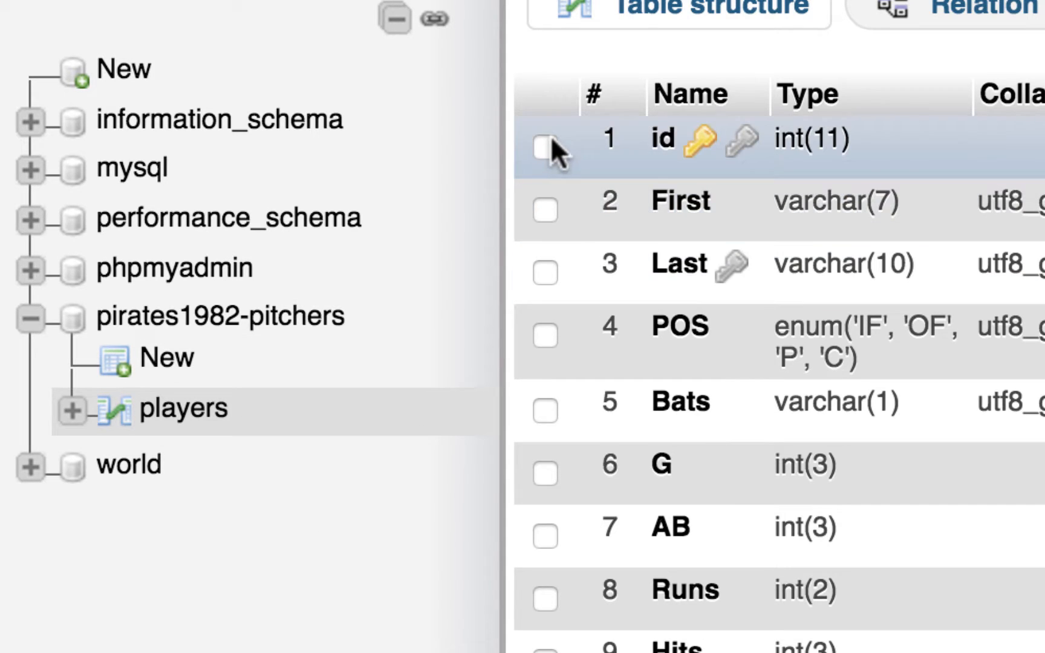
{"action": "left_click", "coordinate": [549, 144]}
{"action": "left_click", "coordinate": [547, 208]}
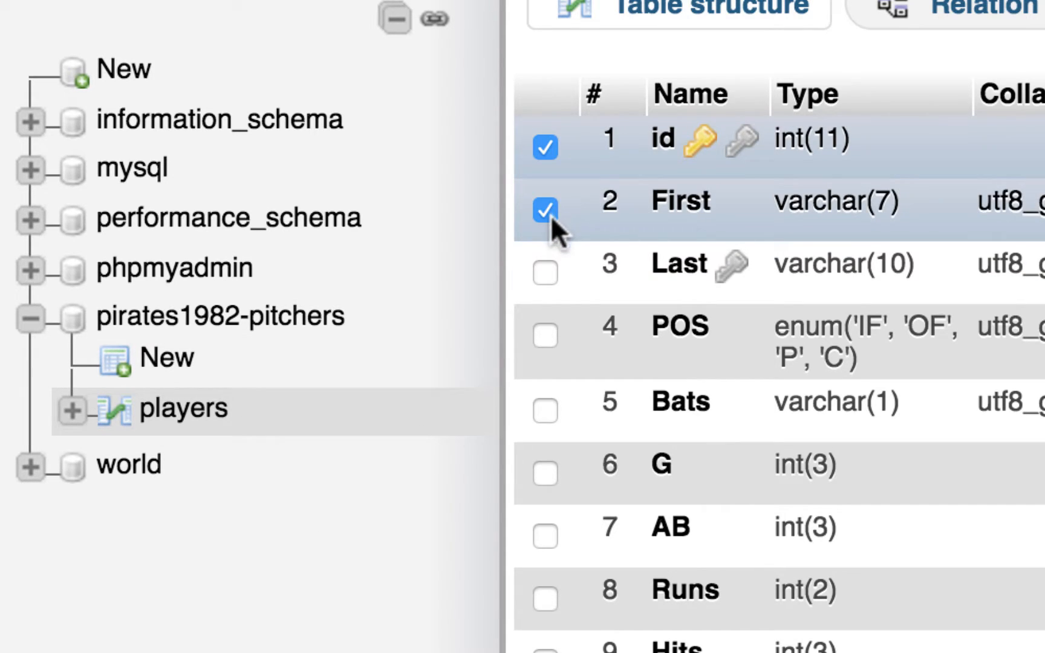
{"action": "left_click", "coordinate": [548, 272]}
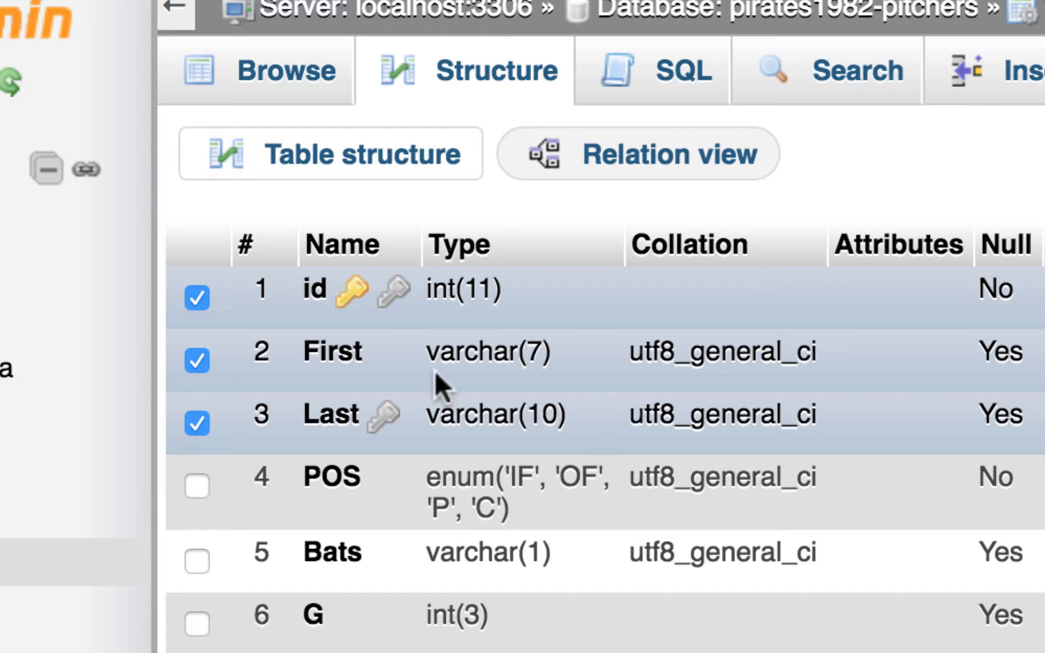
{"action": "scroll", "coordinate": [618, 432], "scroll_direction": "down", "scroll_amount": 5}
{"action": "scroll", "coordinate": [616, 439], "scroll_direction": "down", "scroll_amount": 10}
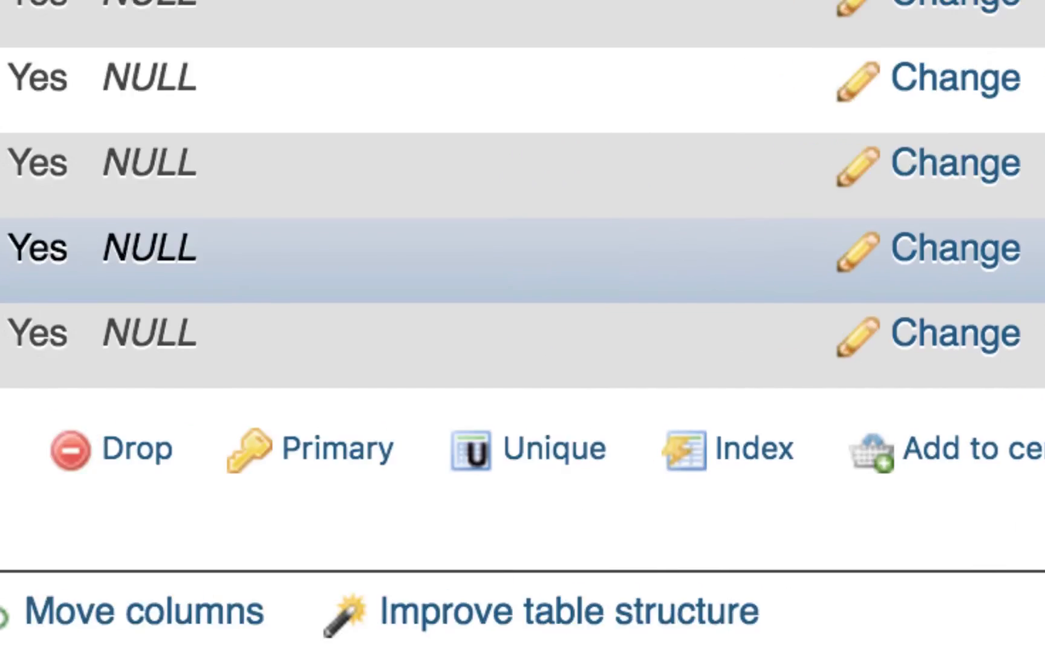
{"action": "scroll", "coordinate": [856, 500], "scroll_direction": "up", "scroll_amount": 10}
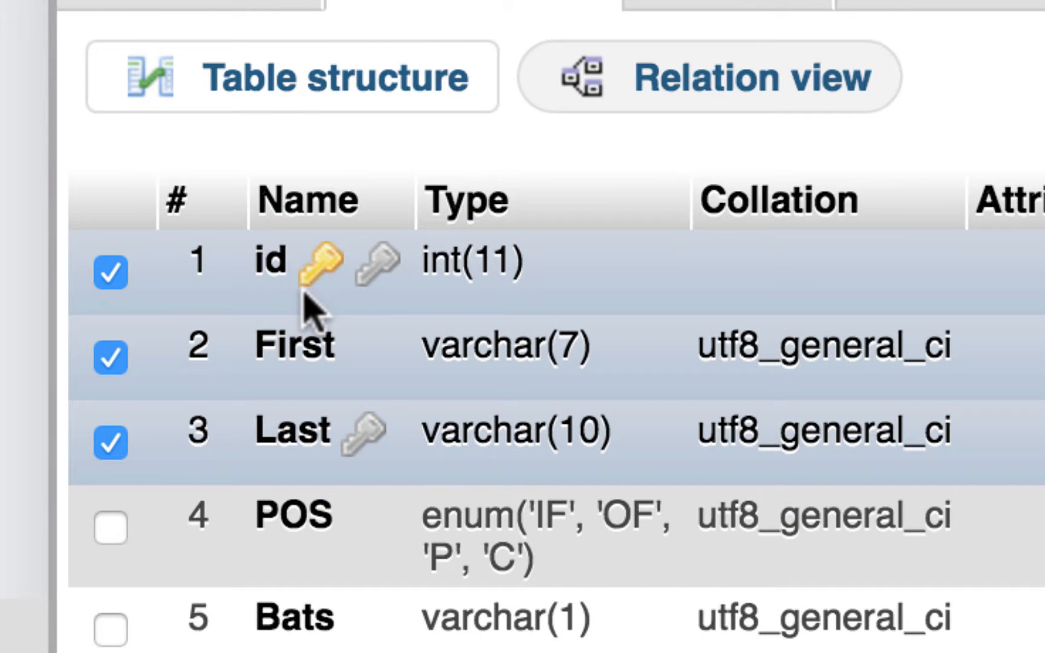
{"action": "scroll", "coordinate": [556, 339], "scroll_direction": "down", "scroll_amount": 10}
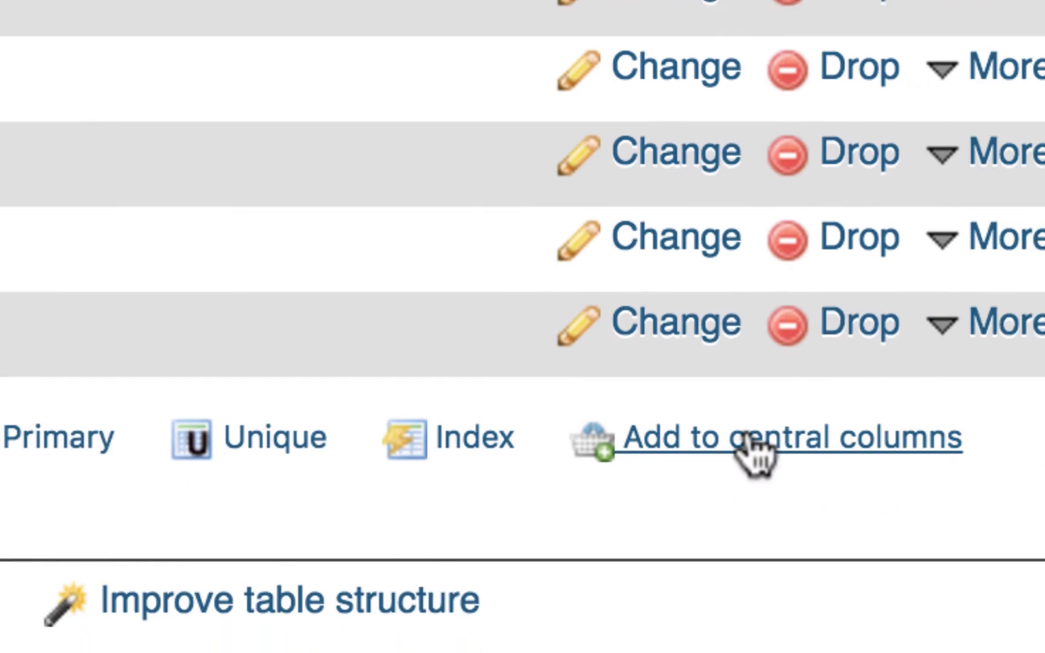
{"action": "left_click", "coordinate": [696, 434]}
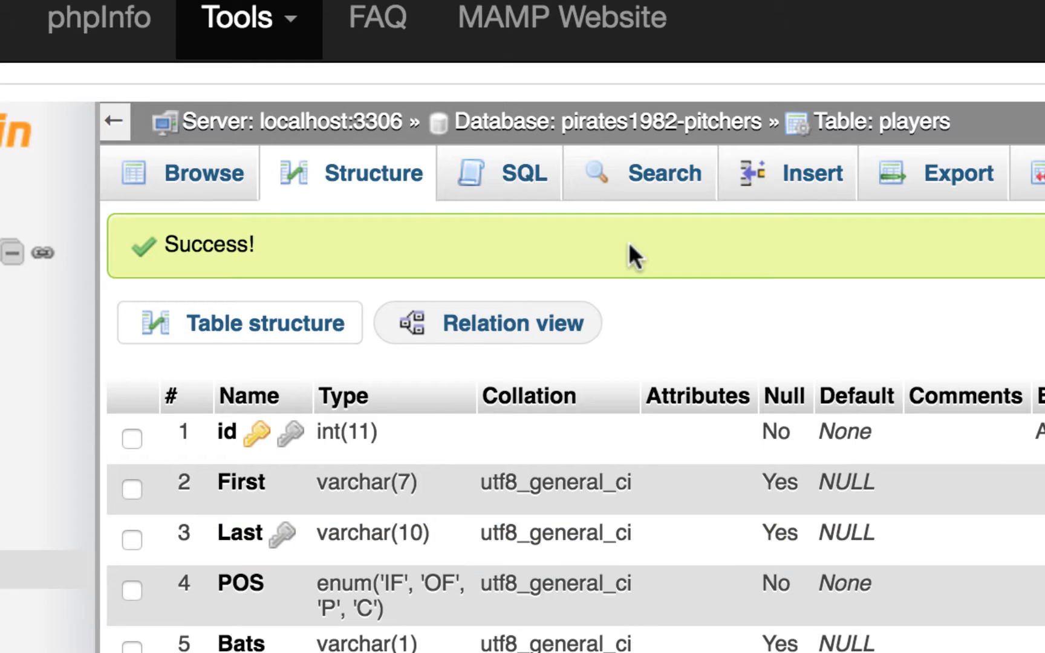
- Browse the rows of the players table
{"action": "left_click", "coordinate": [209, 173]}
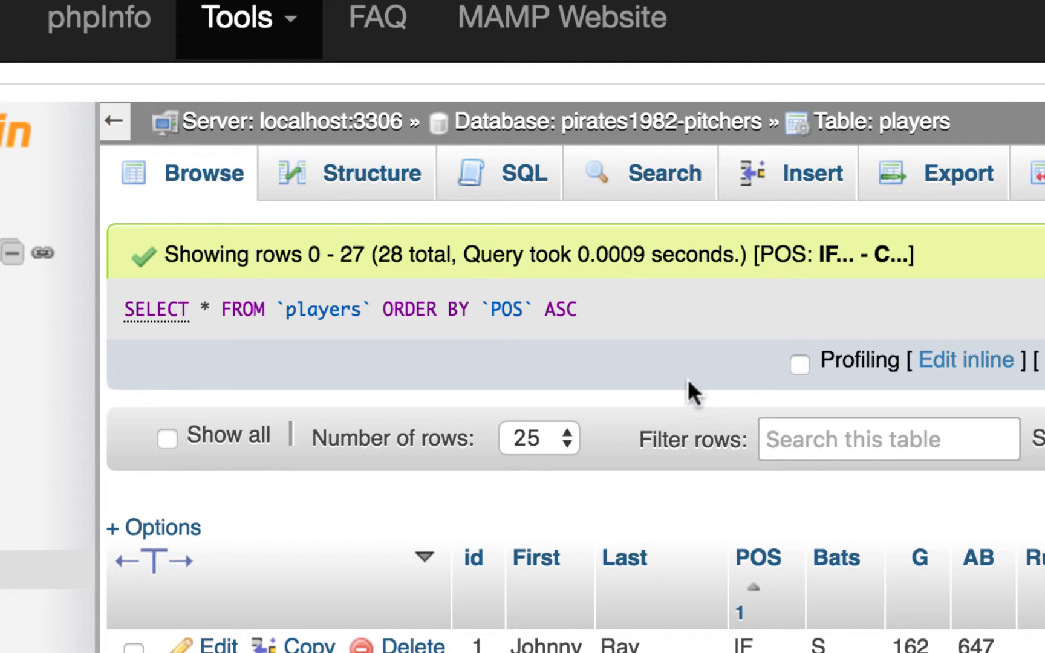
{"action": "scroll", "coordinate": [688, 378], "scroll_direction": "down", "scroll_amount": 3}
{"action": "scroll", "coordinate": [687, 378], "scroll_direction": "up", "scroll_amount": 3}
- Start an SQL query on the players table that reads SELECT * FROM players WHERE, replacing the default table reference and condition
{"action": "left_click", "coordinate": [515, 178]}
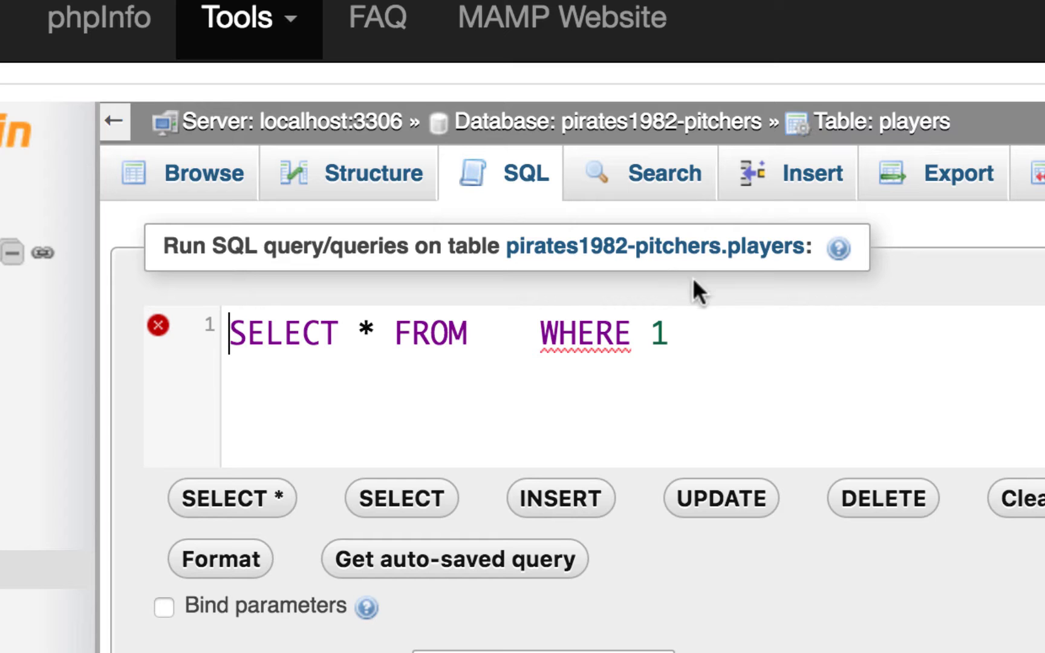
{"action": "left_click_drag", "start_coordinate": [710, 339], "coordinate": [473, 334]}
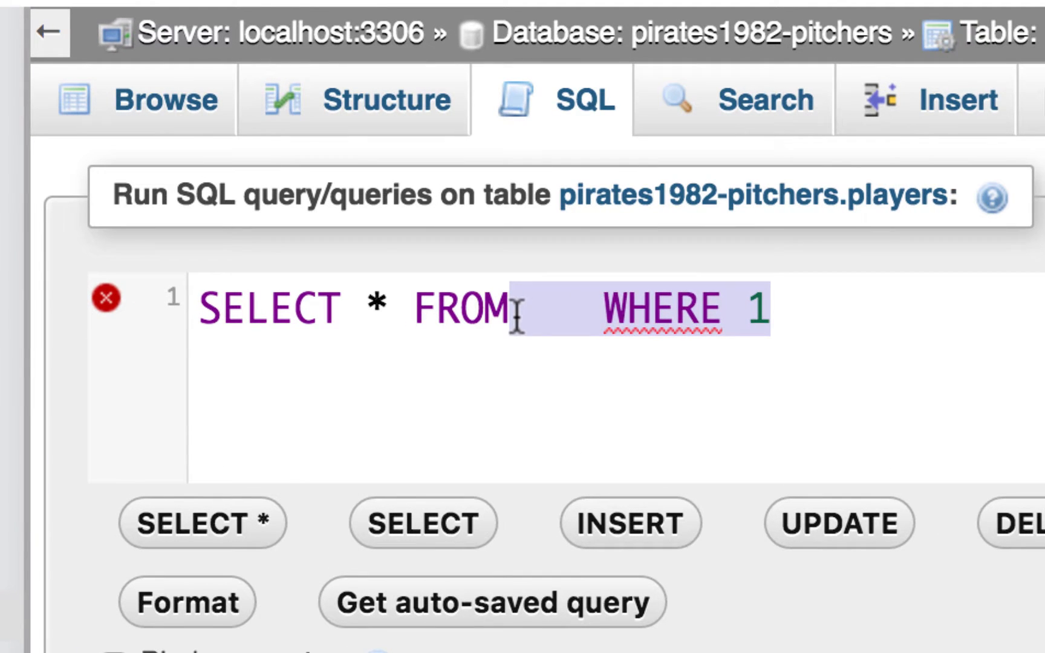
{"action": "type", "text": "p"}
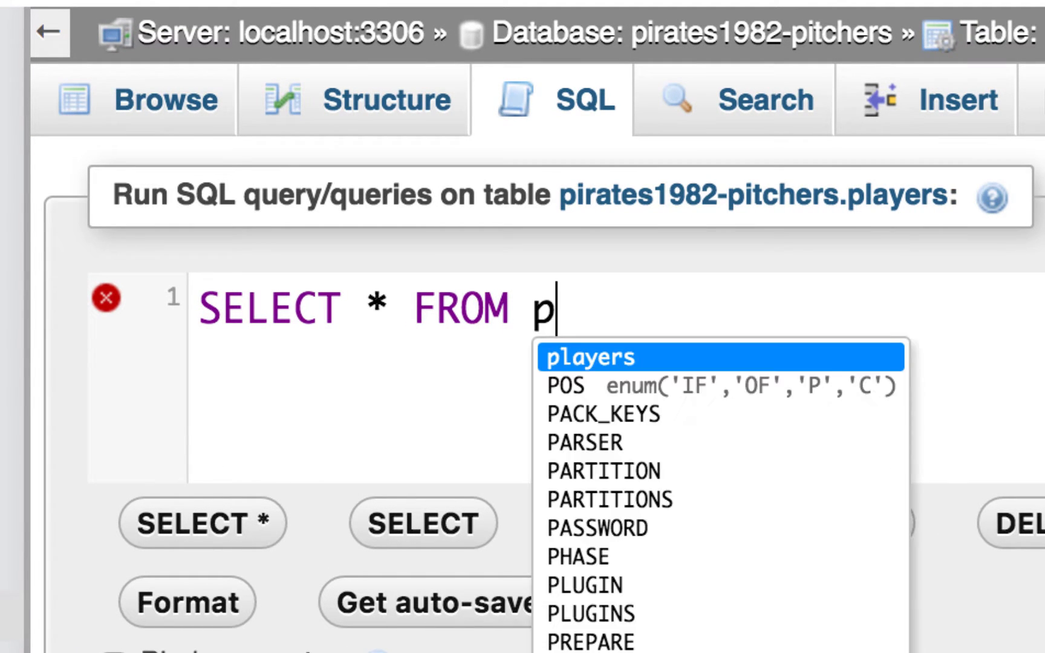
{"action": "type", "text": "layers"}
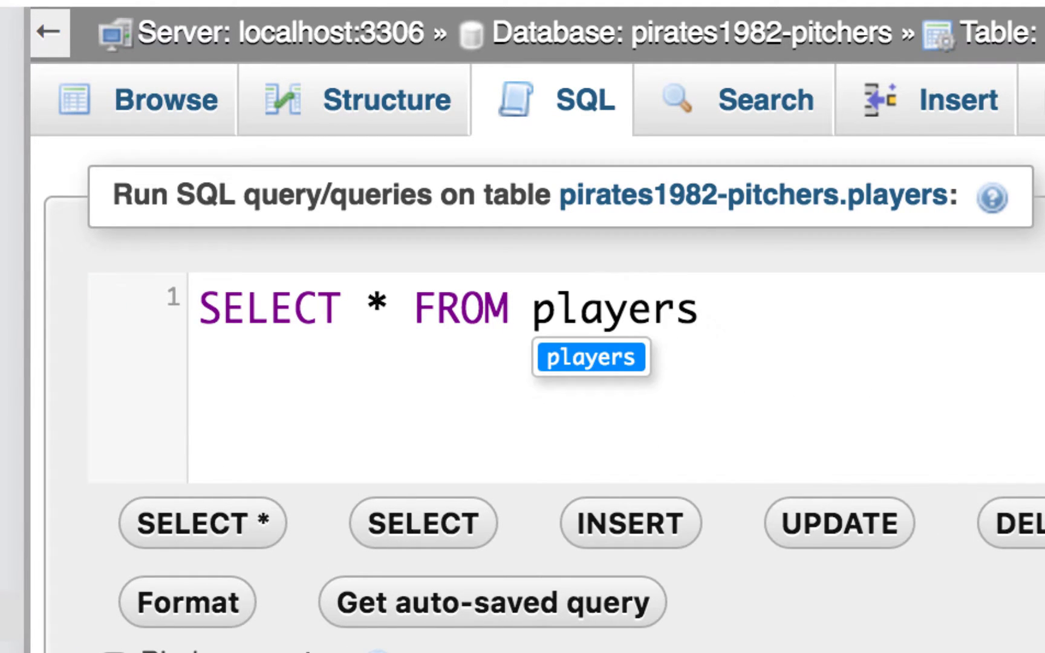
{"action": "type", "text": " w"}
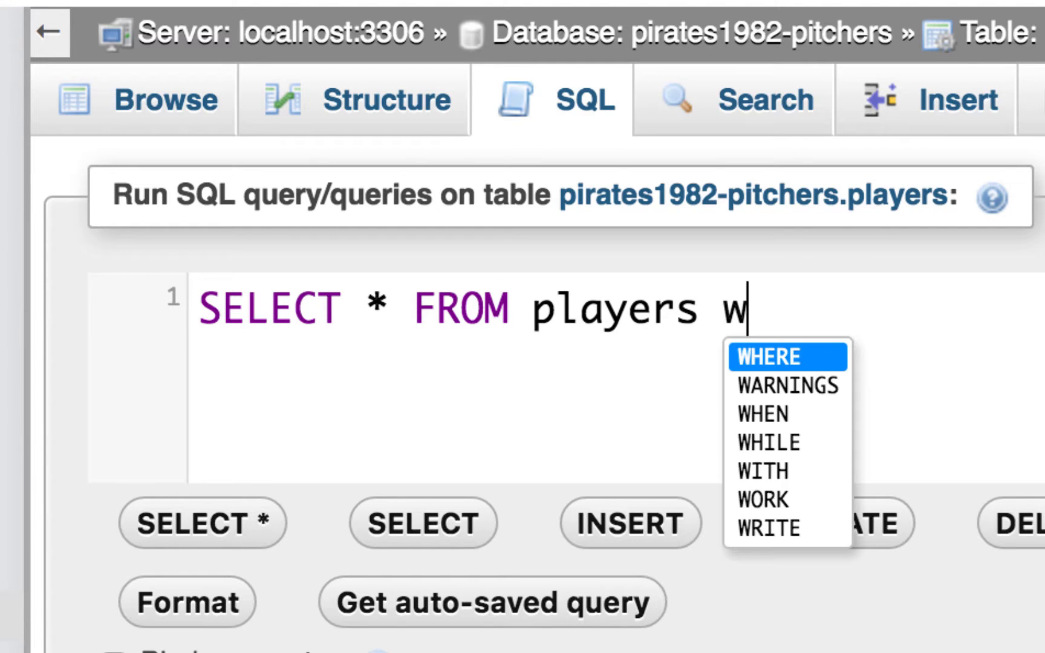
{"action": "type", "text": "h"}
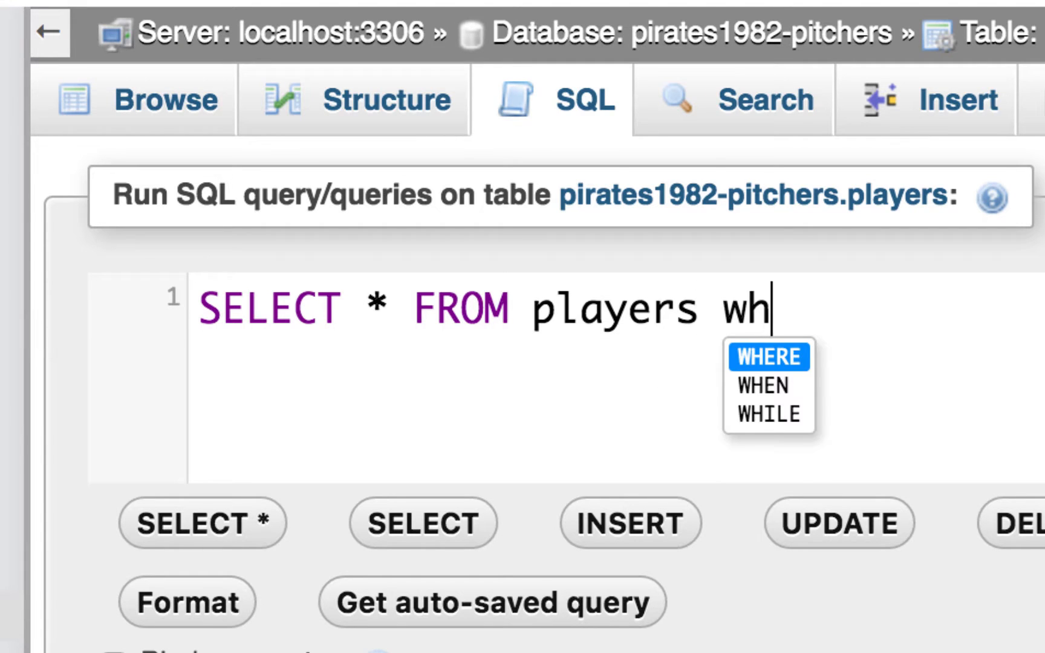
{"action": "left_click", "coordinate": [761, 358]}
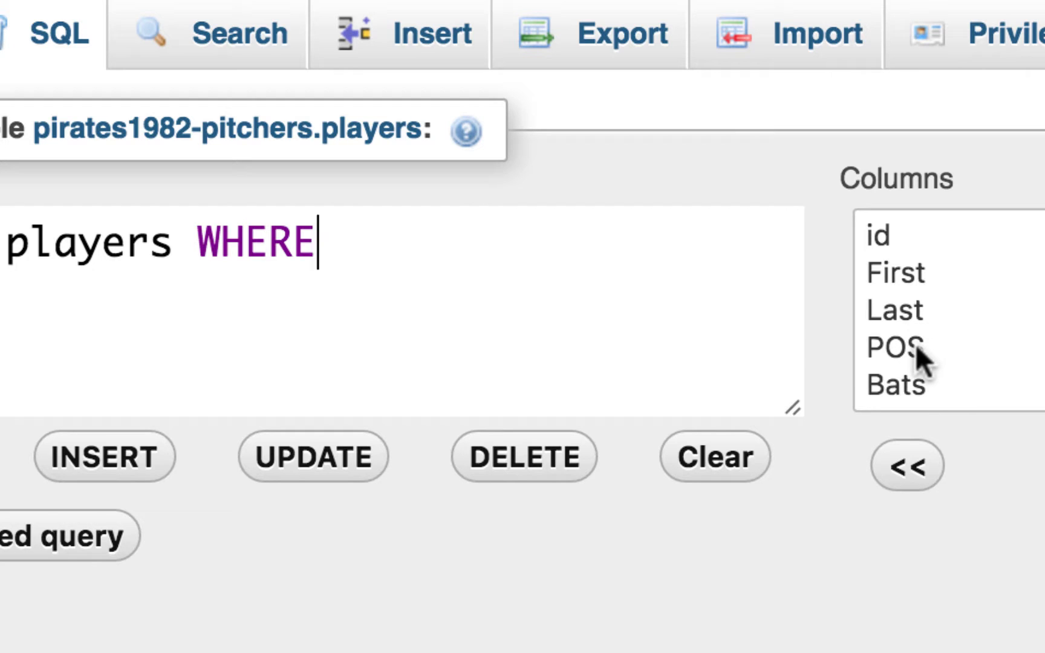
- Complete the WHERE clause with the condition `POS`='P'; then run the query and look through the returned pitchers
{"action": "double_click", "coordinate": [915, 343]}
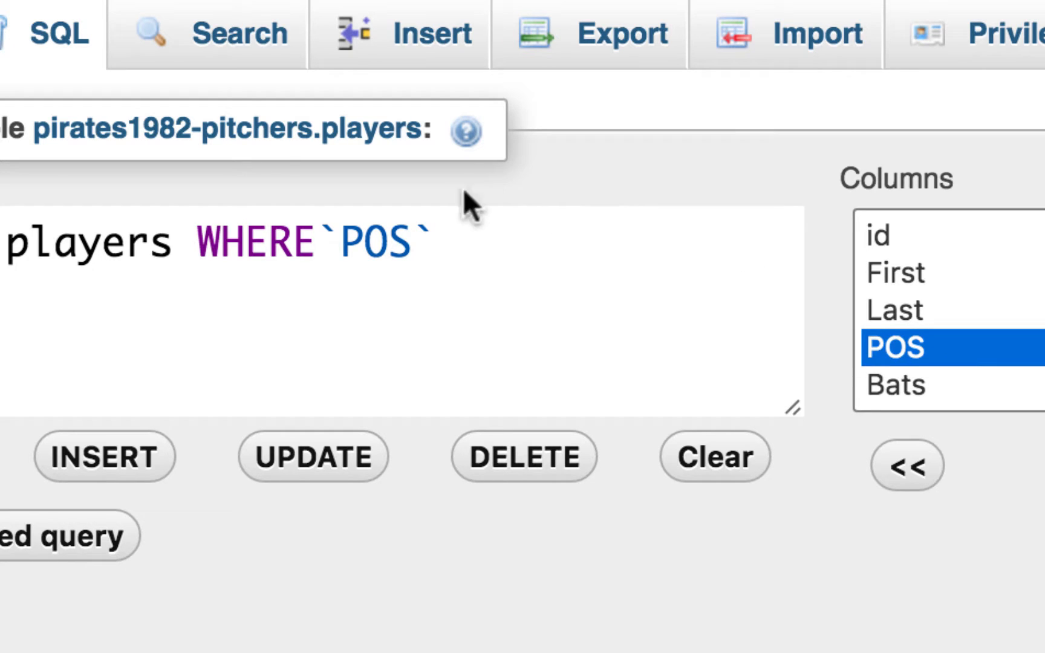
{"action": "left_click", "coordinate": [460, 230]}
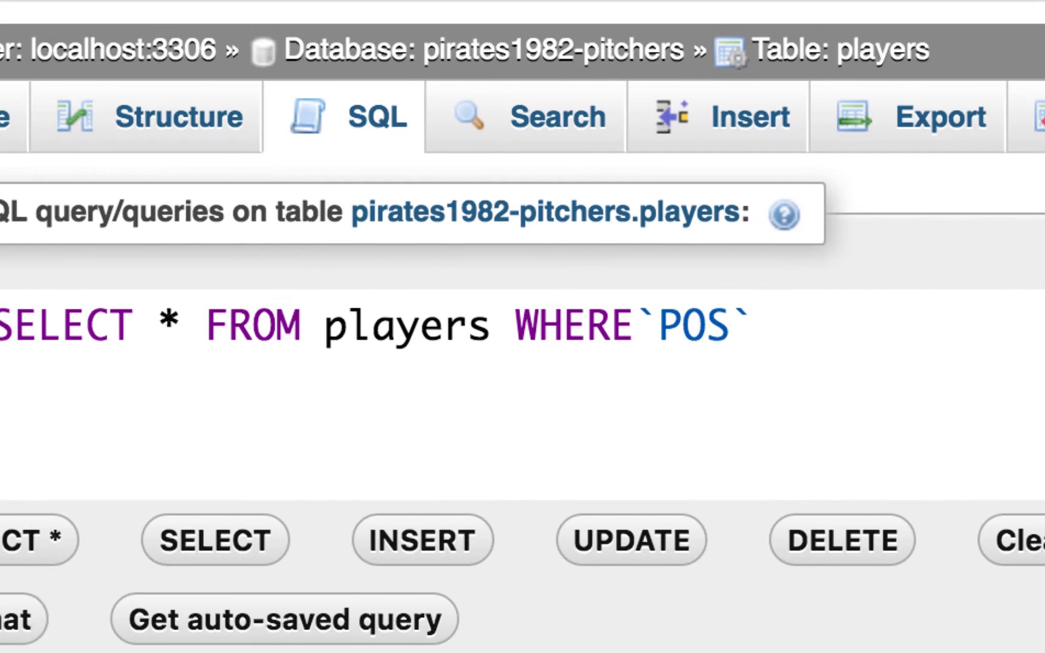
{"action": "type", "text": "='"}
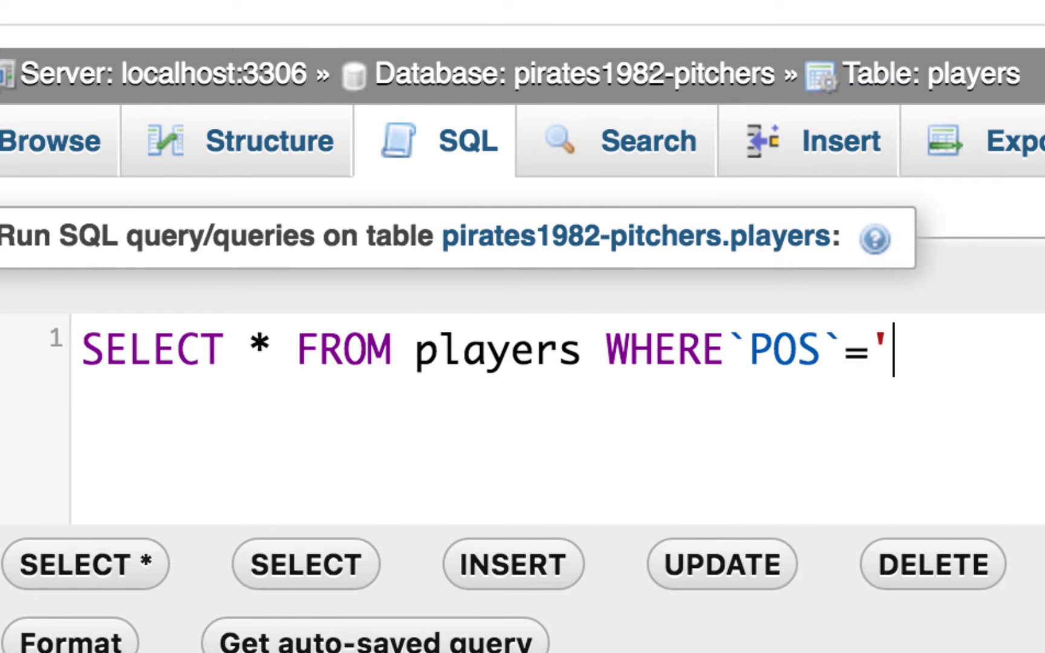
{"action": "type", "text": "P"}
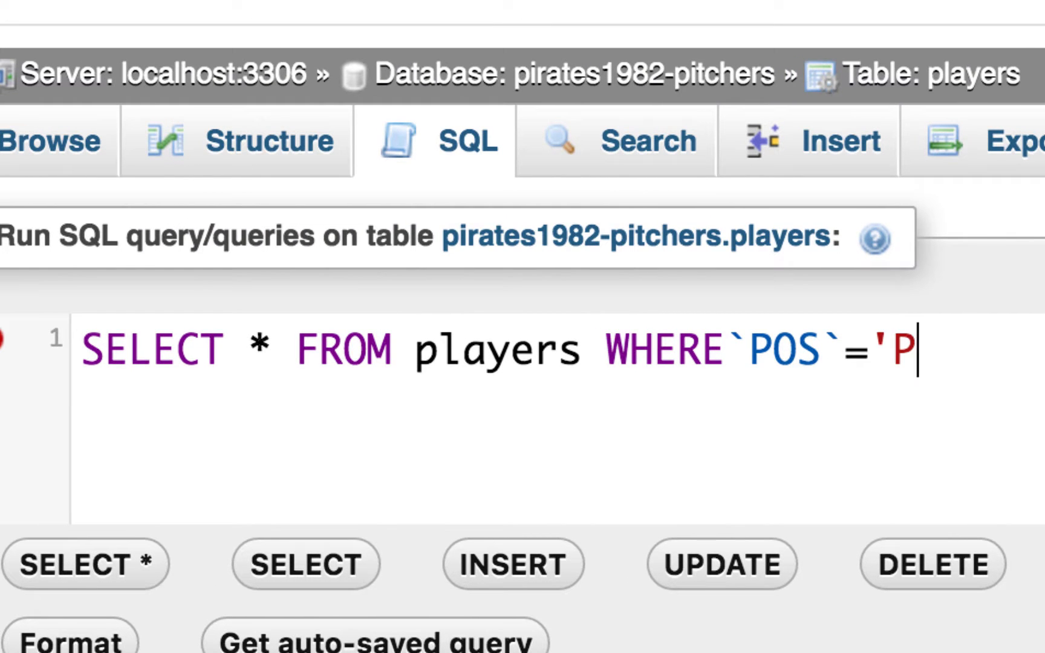
{"action": "type", "text": "';"}
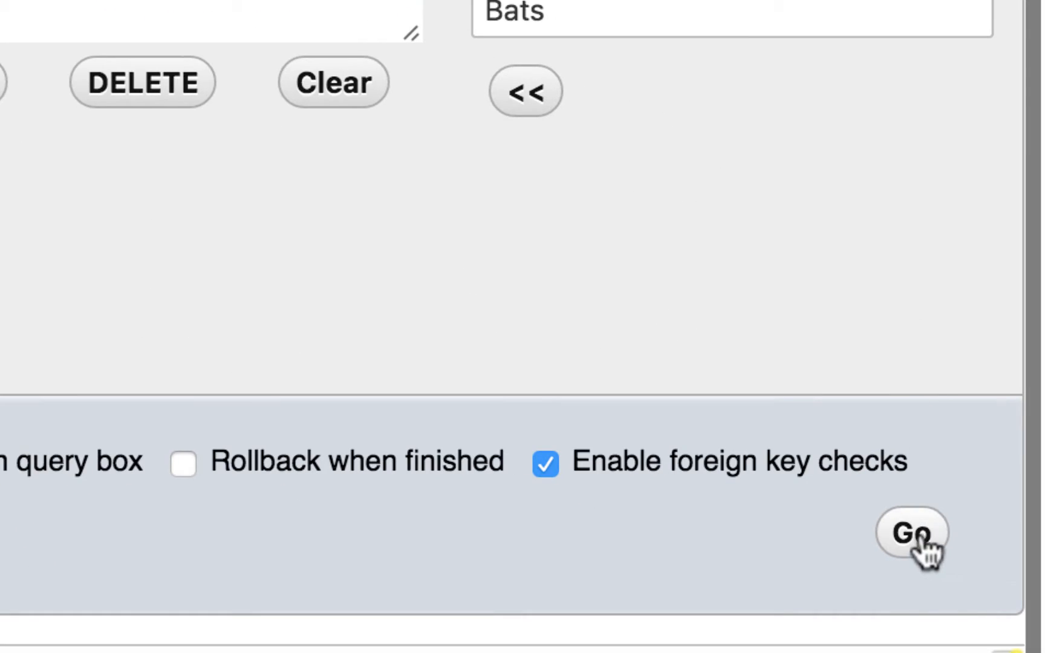
{"action": "left_click", "coordinate": [919, 538]}
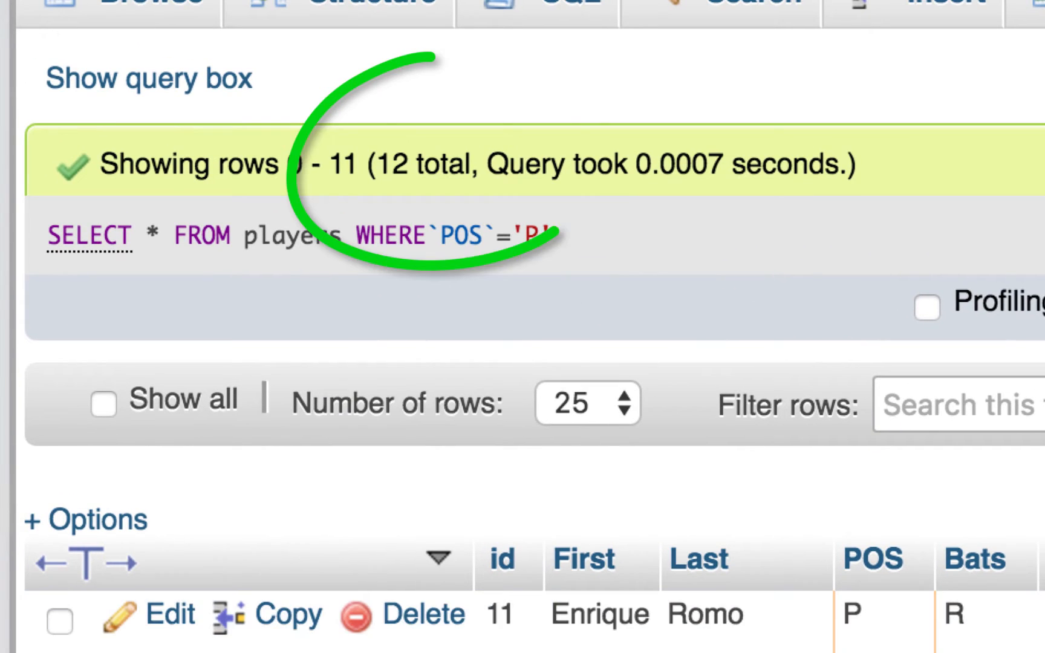
{"action": "scroll", "coordinate": [568, 254], "scroll_direction": "down", "scroll_amount": 5}
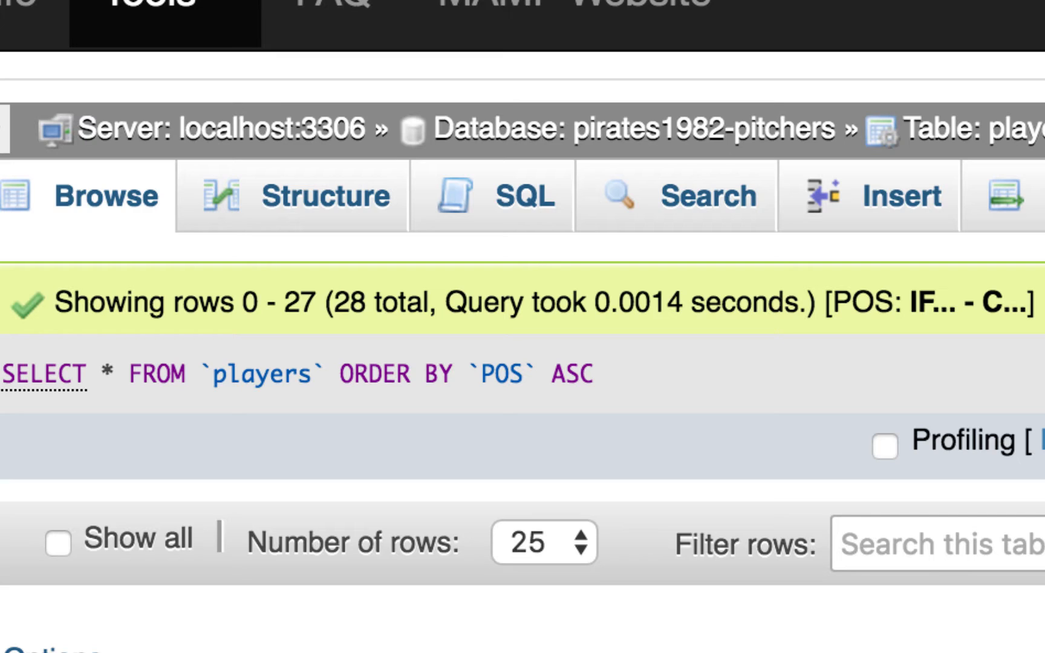
- Rename the pirates1982-pitchers database by appending a hyphen and your last name to it, and confirm the change
{"action": "left_click", "coordinate": [591, 143]}
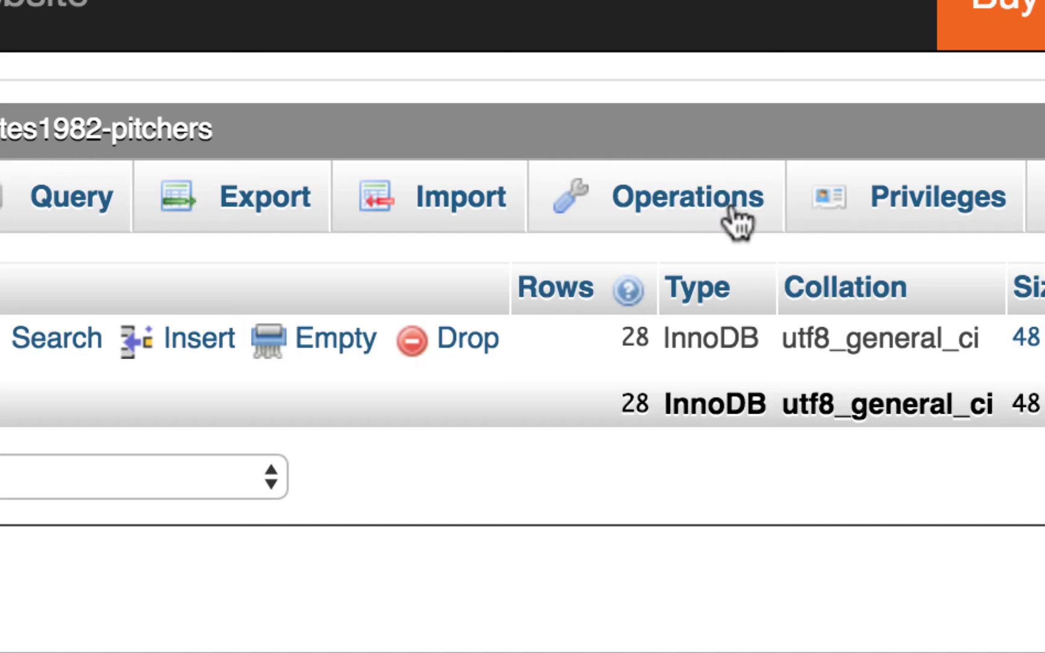
{"action": "left_click", "coordinate": [703, 188]}
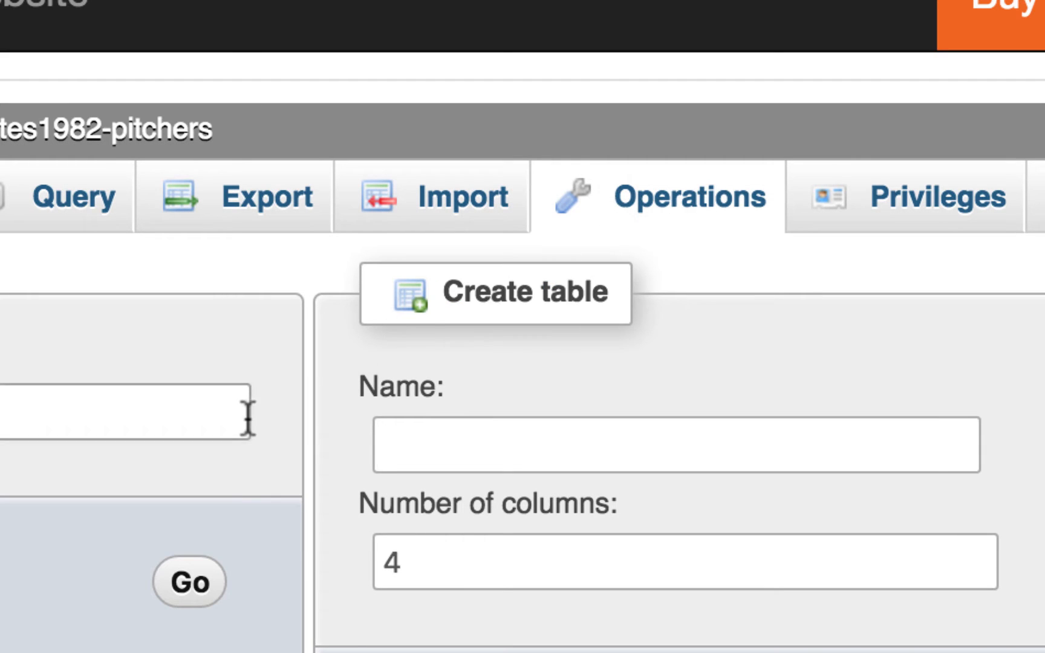
{"action": "scroll", "coordinate": [249, 420], "scroll_direction": "down", "scroll_amount": 5}
{"action": "scroll", "coordinate": [249, 420], "scroll_direction": "down", "scroll_amount": 5}
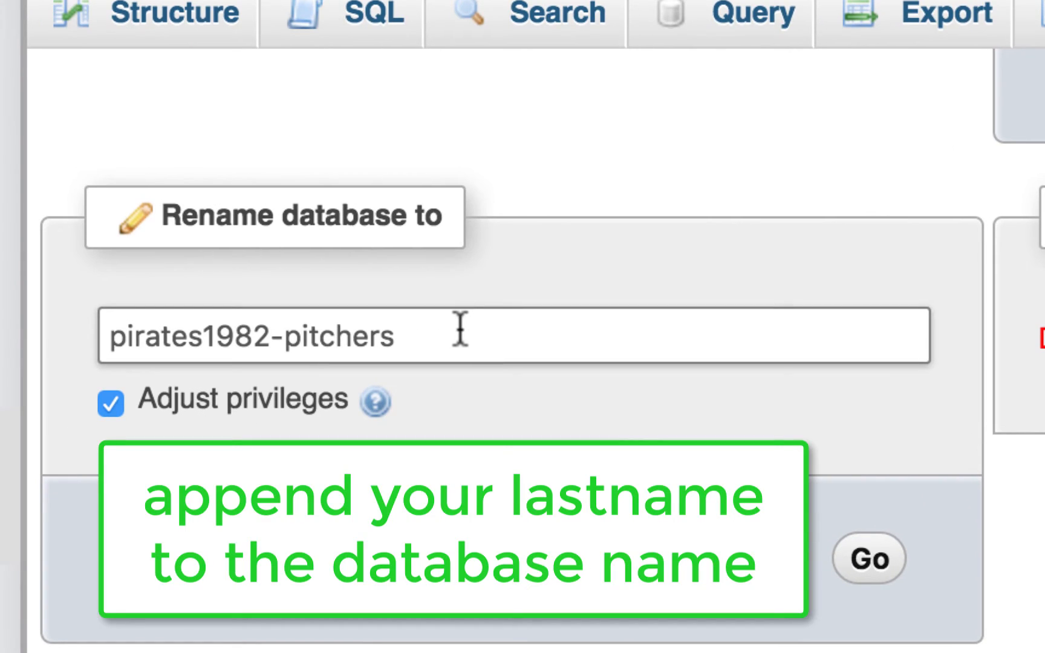
{"action": "left_click", "coordinate": [460, 329]}
{"action": "type", "text": "-"}
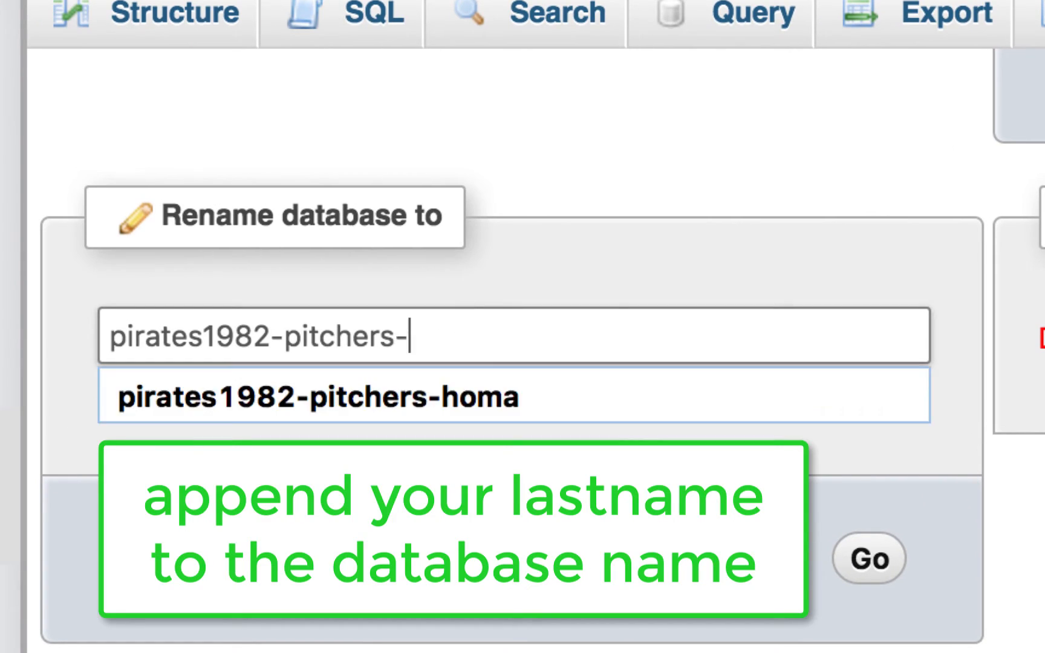
{"action": "type", "text": "homa"}
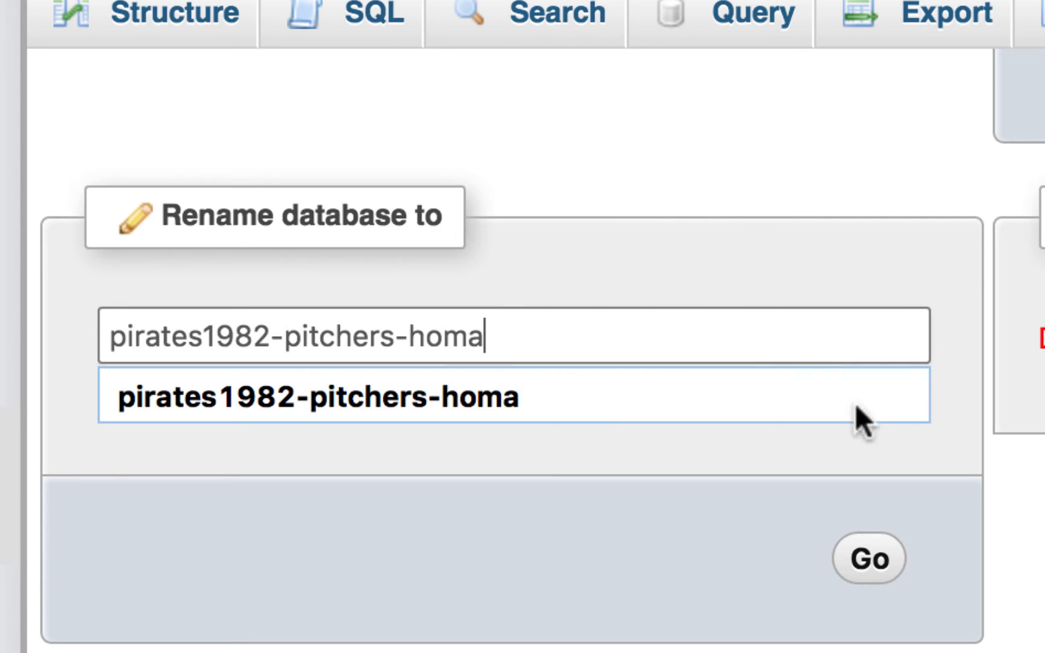
{"action": "left_click", "coordinate": [867, 557]}
{"action": "left_click", "coordinate": [793, 600]}
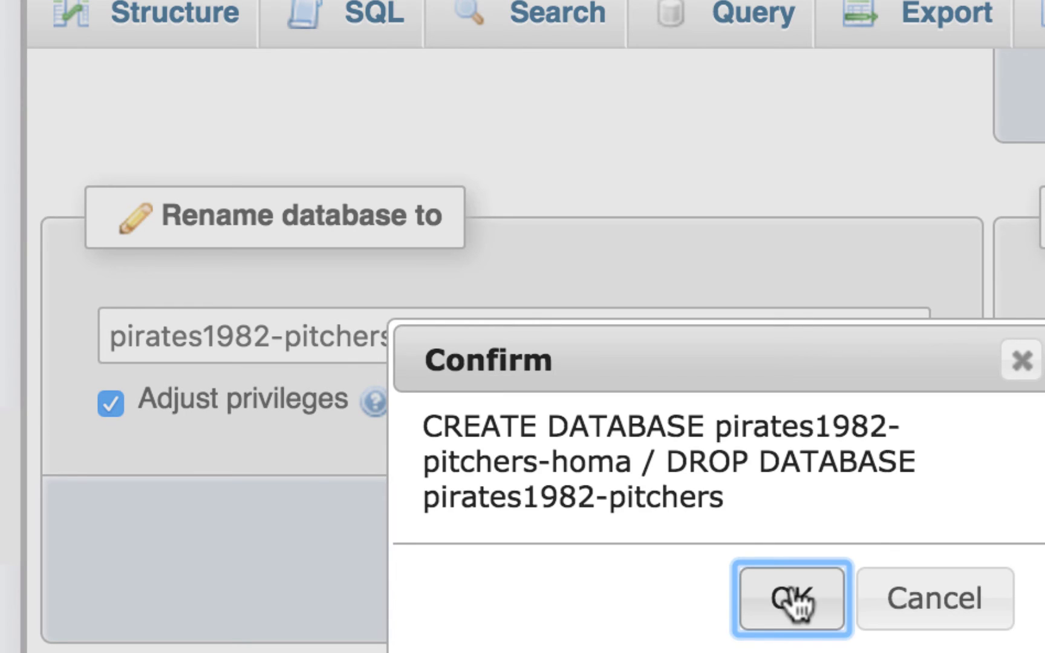